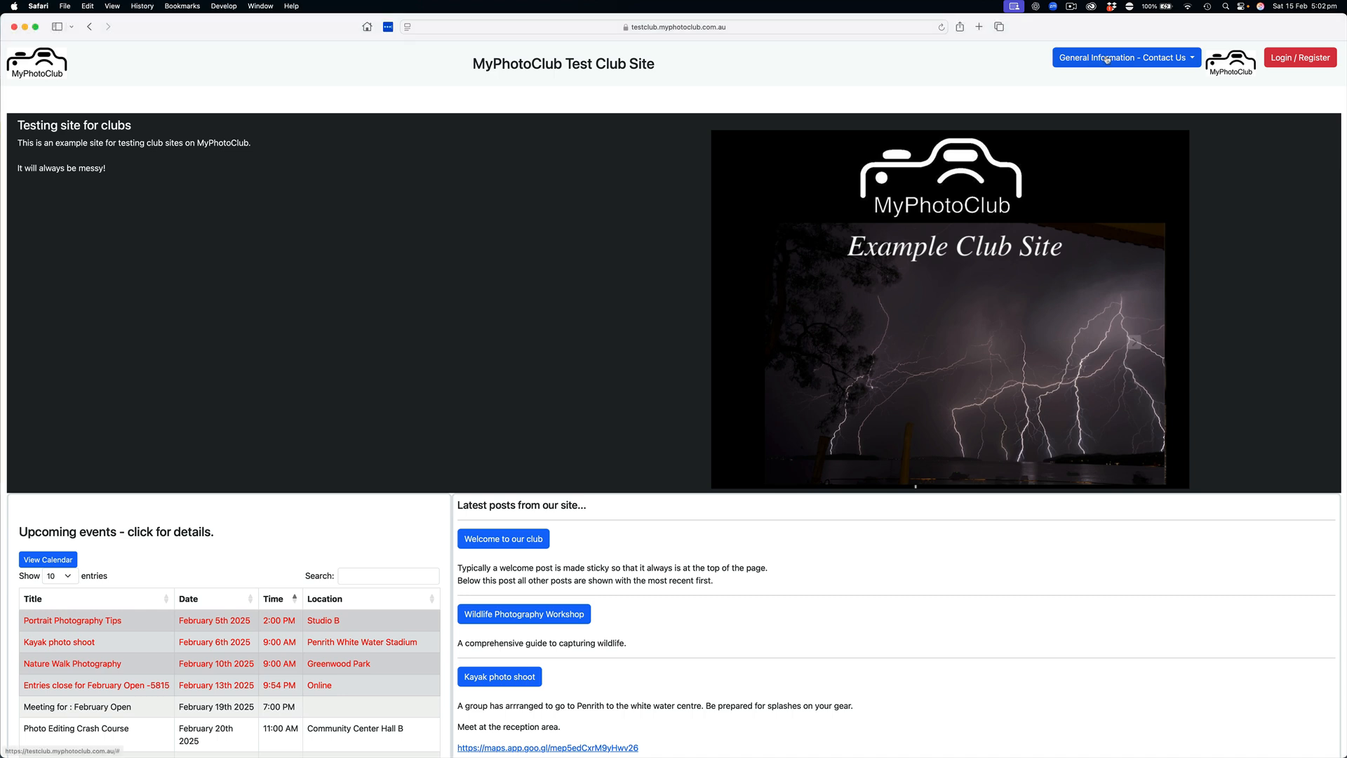
Open the Contact Us page from the General Information section of the public club site
{"action": "left_click", "coordinate": [1109, 59]}
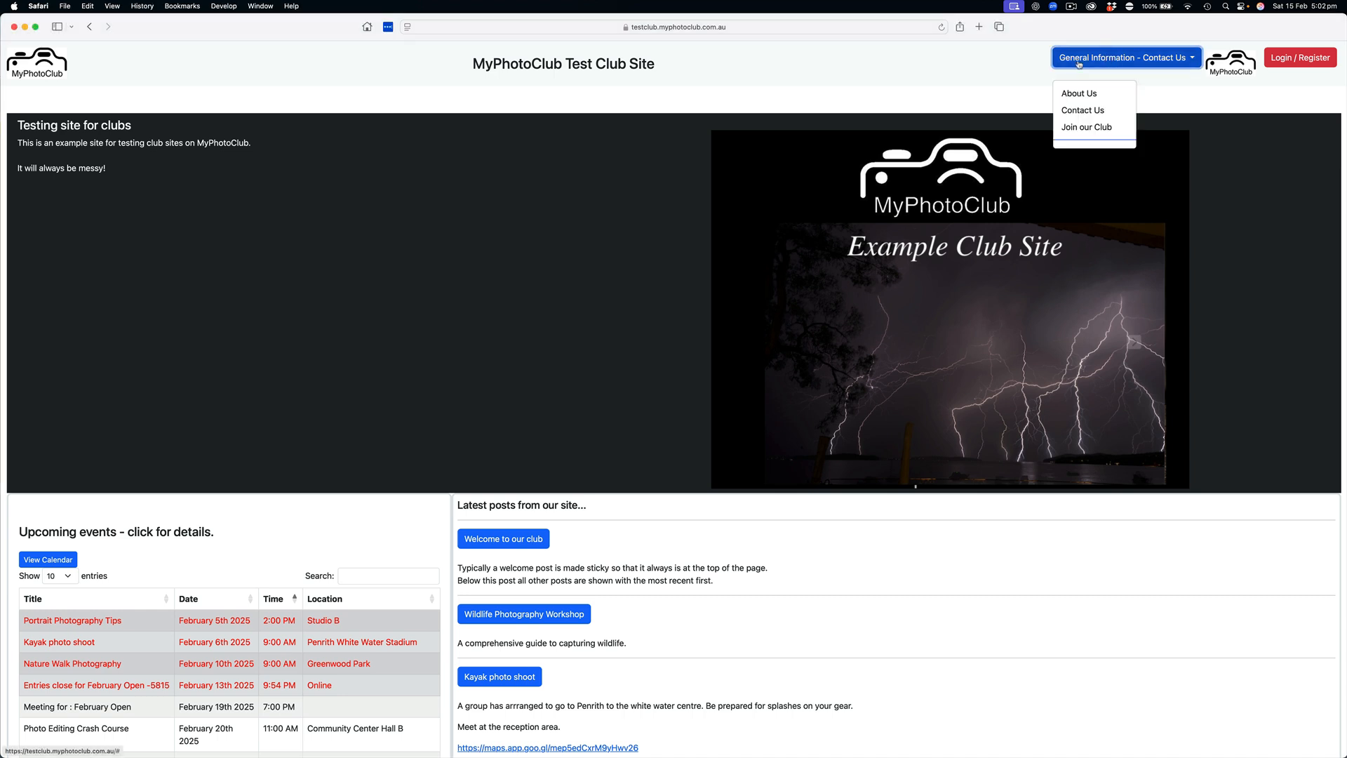
{"action": "left_click", "coordinate": [1089, 112]}
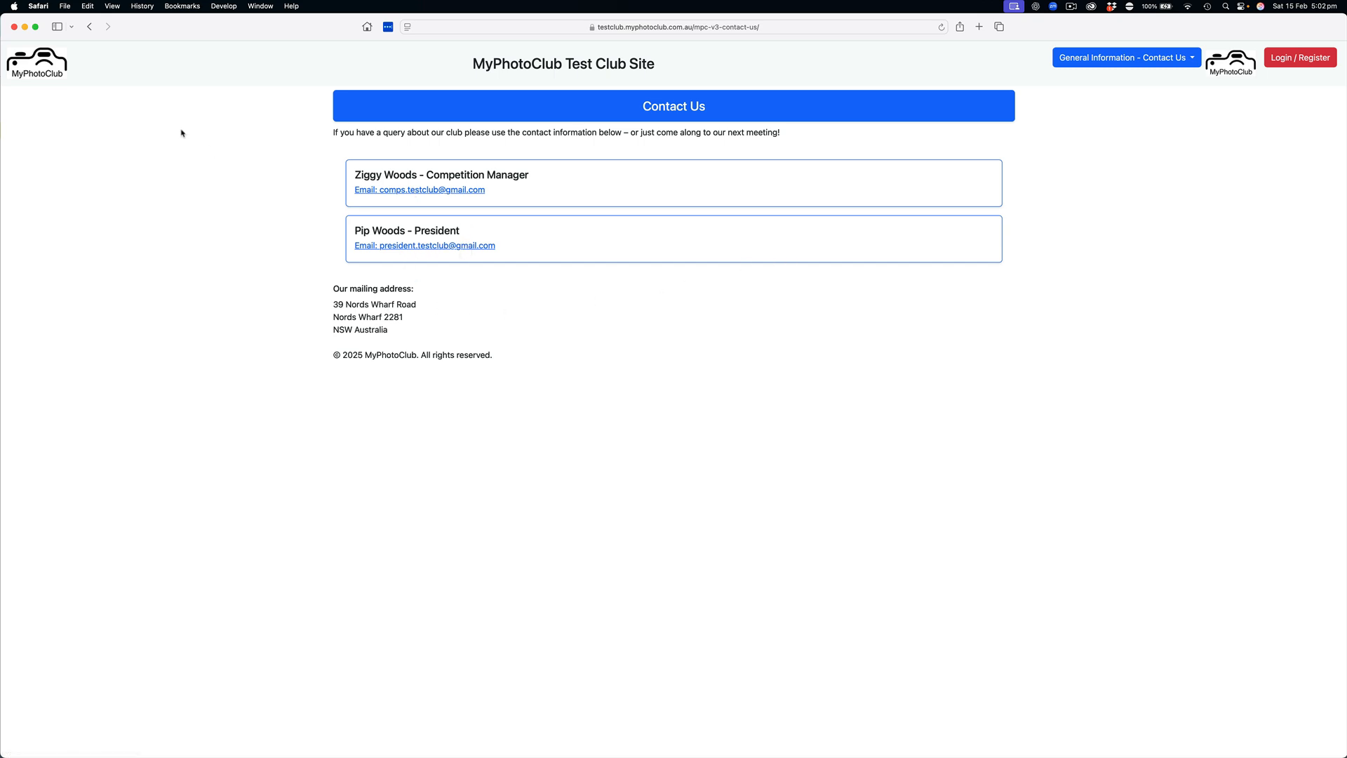
Switch to Chrome, where the site is logged in, and open its Contact Us page for editing
{"action": "key", "text": "super+Tab"}
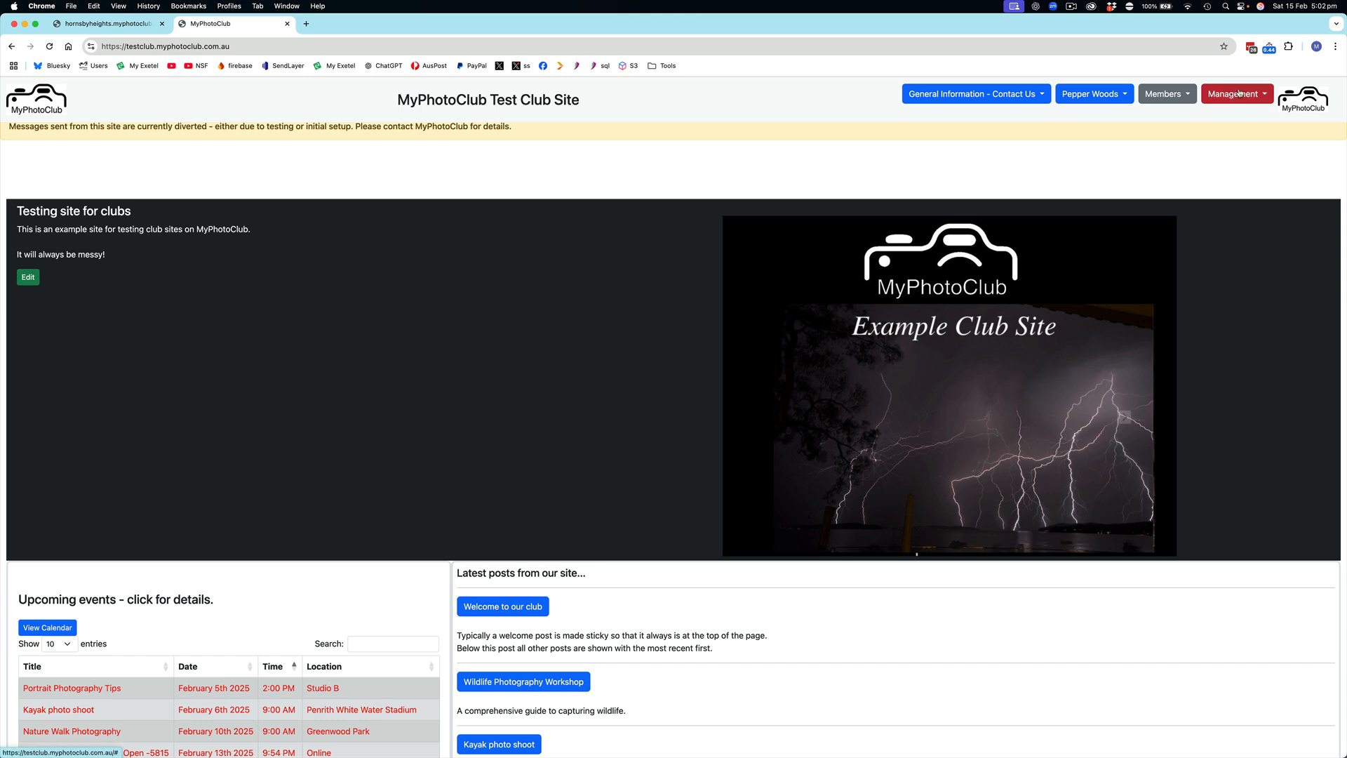
{"action": "left_click", "coordinate": [972, 98]}
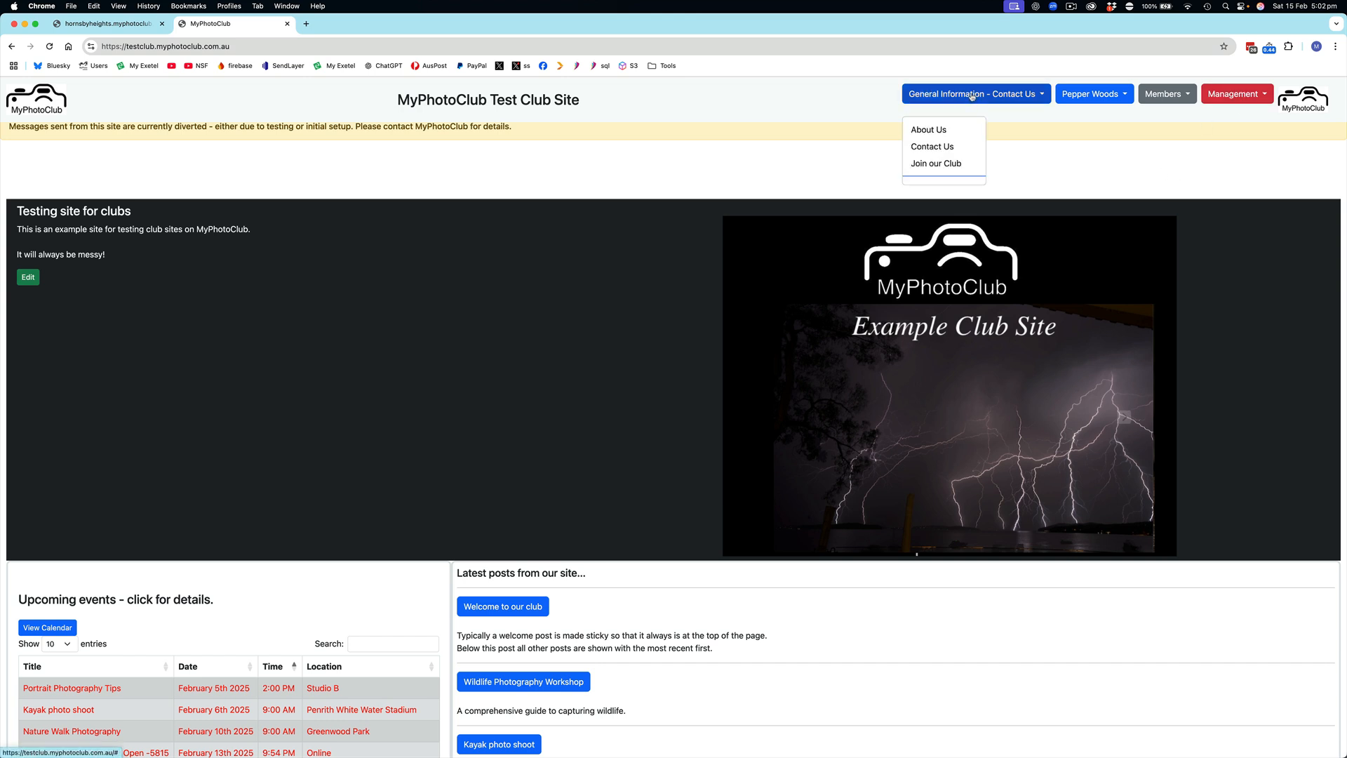
{"action": "left_click", "coordinate": [936, 146]}
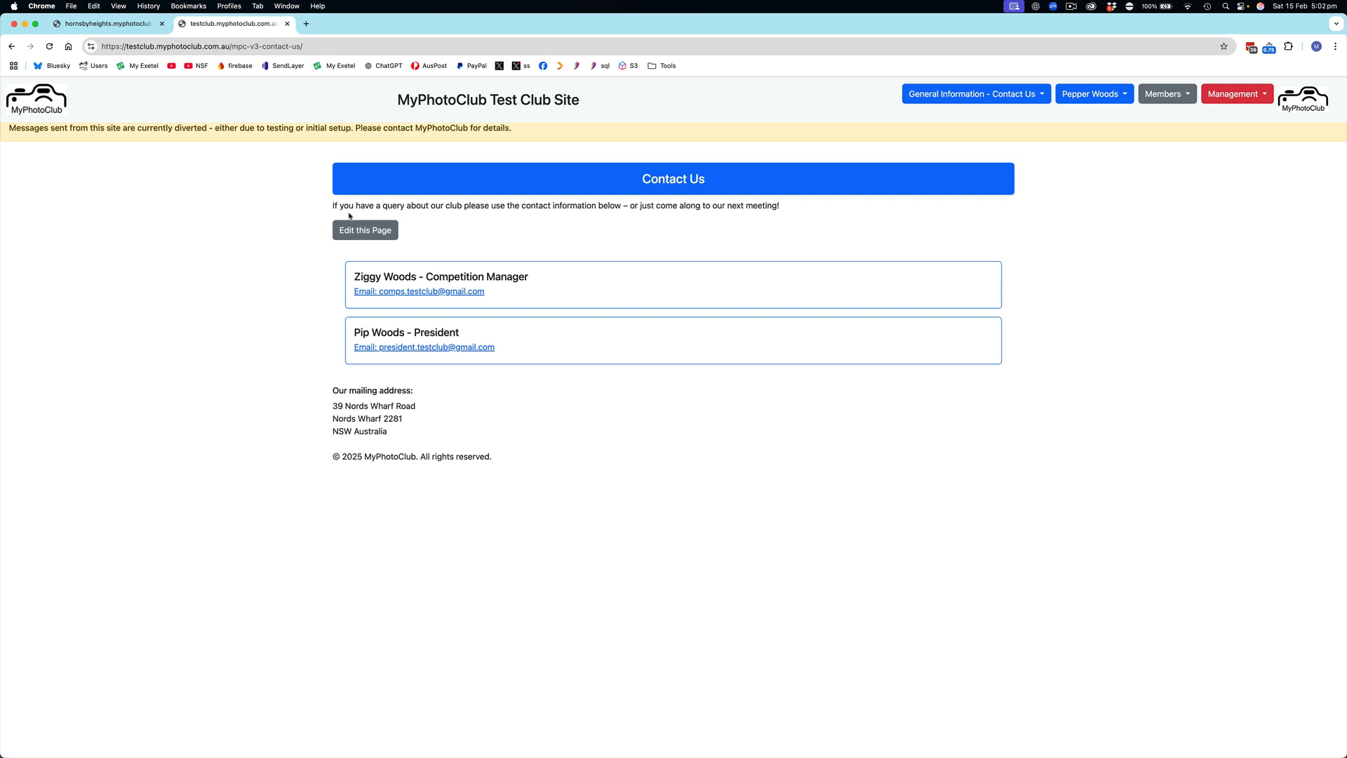
{"action": "left_click", "coordinate": [368, 232]}
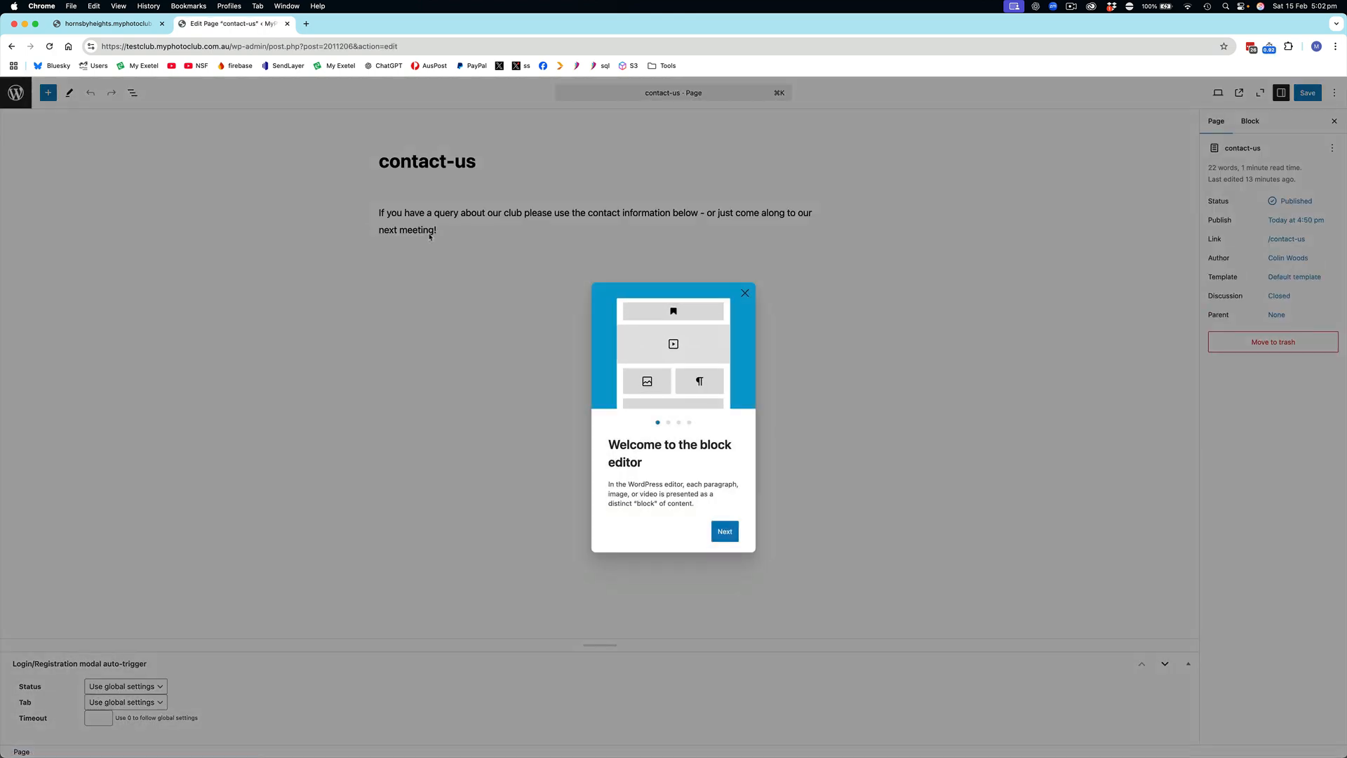
Dismiss the editor's welcome guide, append "New members are always welcome irregardless of skill level." to the paragraph, and save the page
{"action": "left_click", "coordinate": [746, 291]}
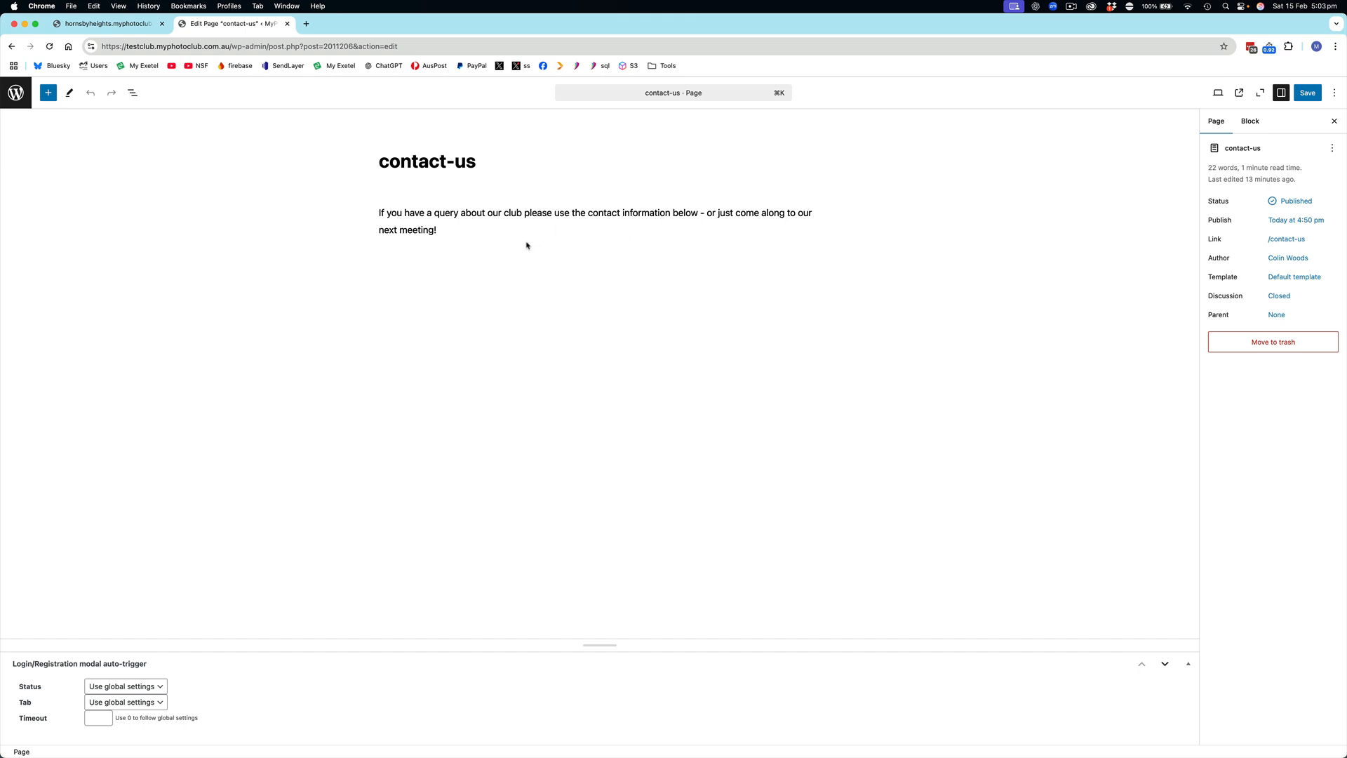
{"action": "left_click", "coordinate": [458, 227]}
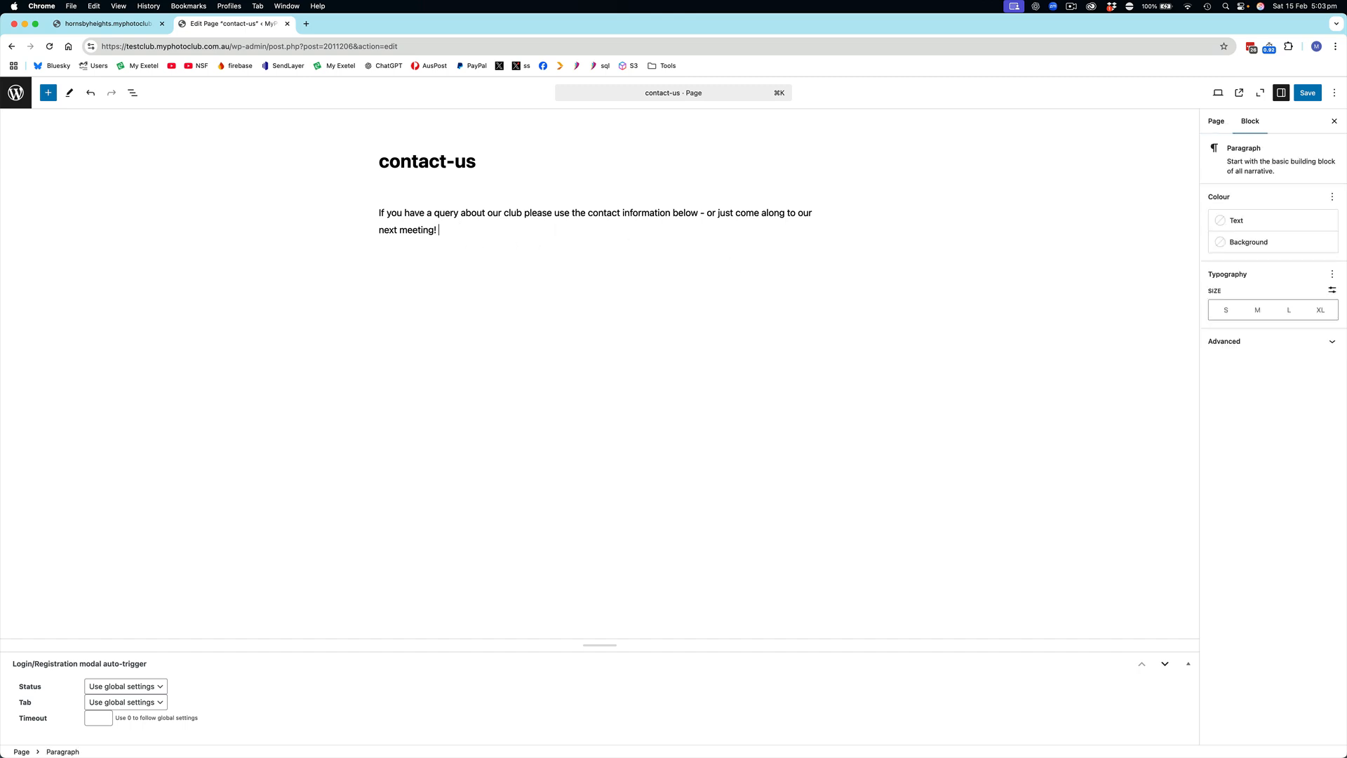
{"action": "type", "text": "New members are always welcome irregardless of skill level."}
{"action": "key", "text": "super+s"}
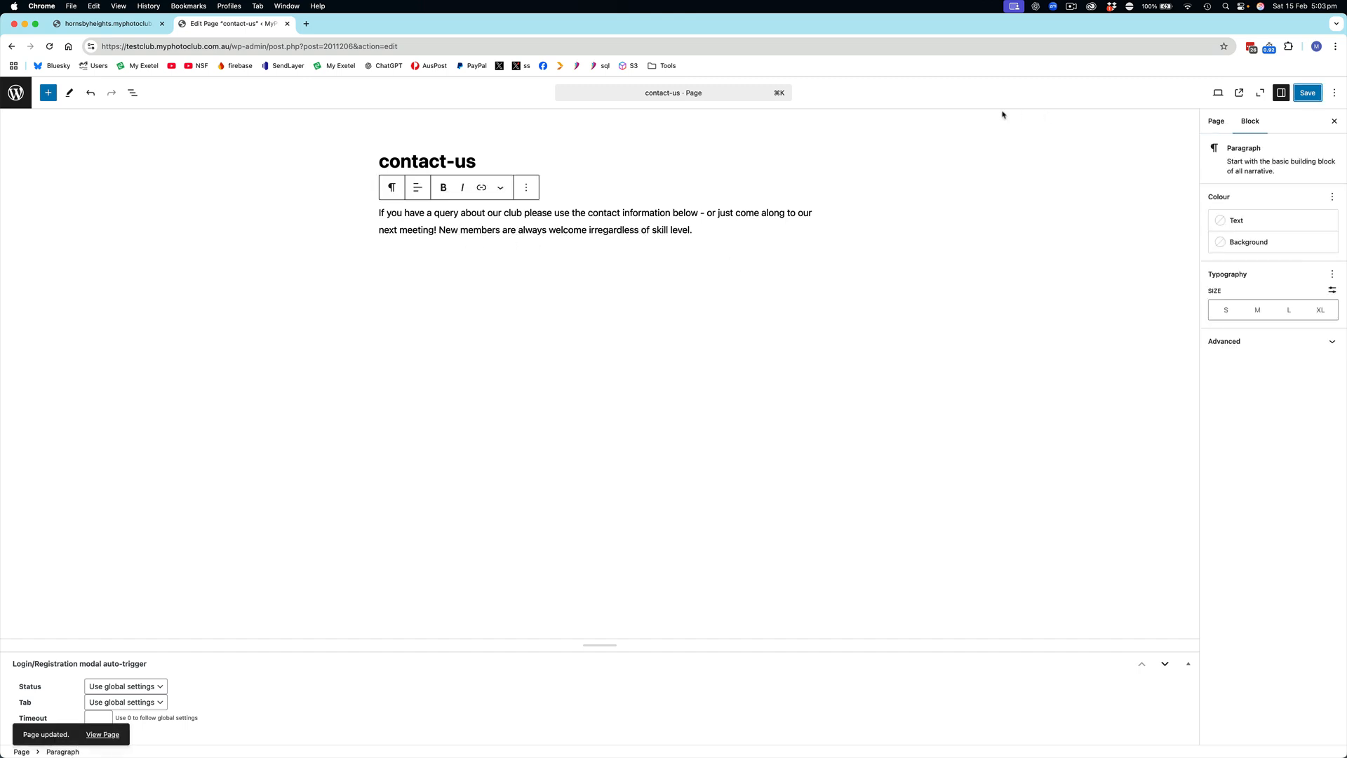
View the edited contact-us page on the site, including the full Contact Us page with the contact cards
{"action": "left_click", "coordinate": [1242, 94]}
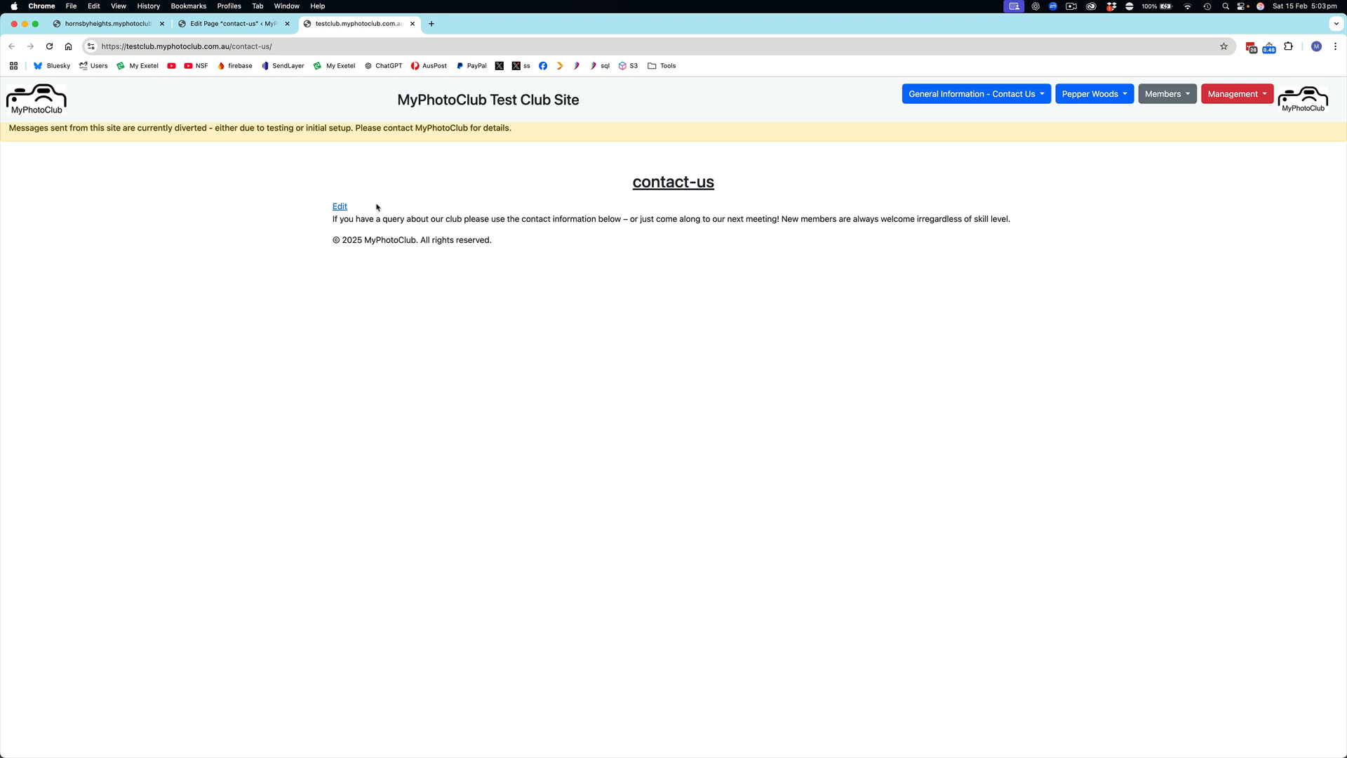
{"action": "left_click", "coordinate": [935, 96]}
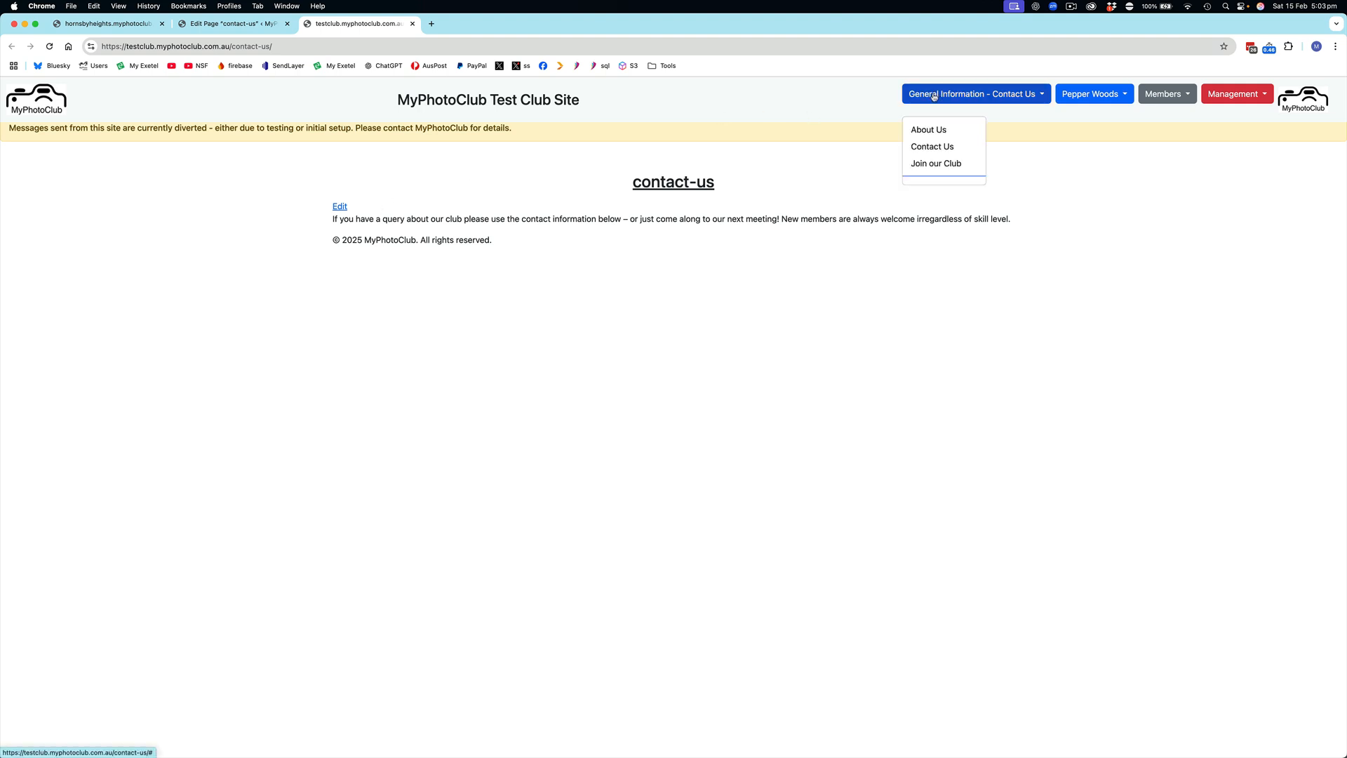
{"action": "left_click", "coordinate": [931, 147]}
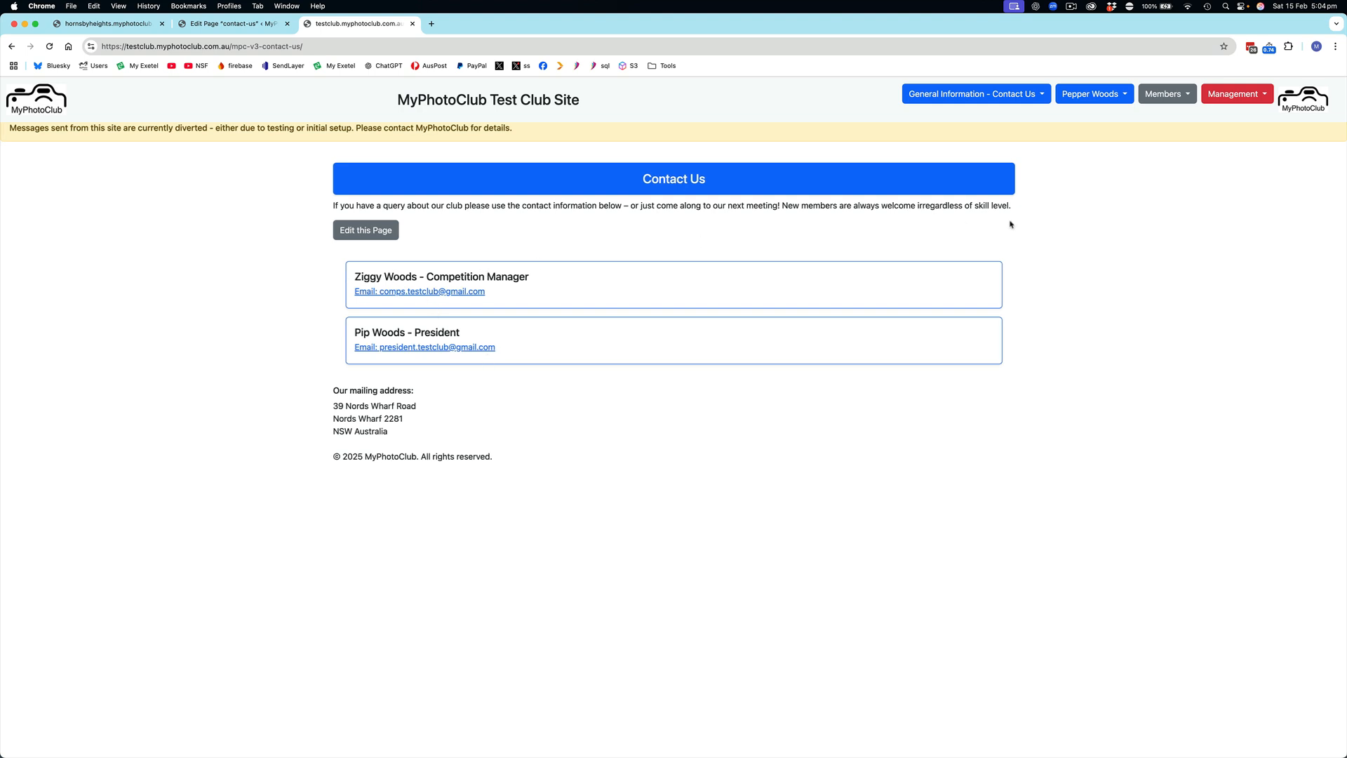
Open the Membership management list and highlight the Public Contact entries of the Competition Manager and the President
{"action": "left_click", "coordinate": [1167, 96]}
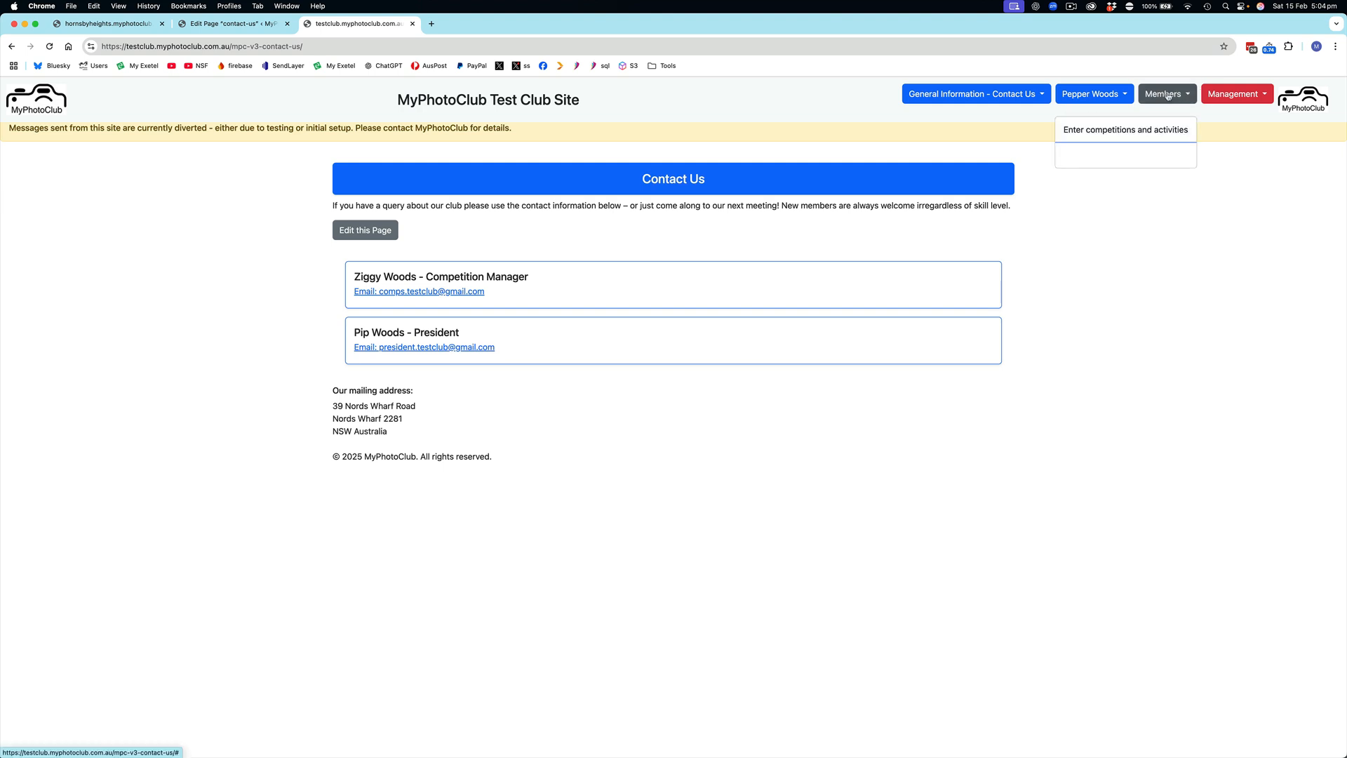
{"action": "left_click", "coordinate": [1237, 95]}
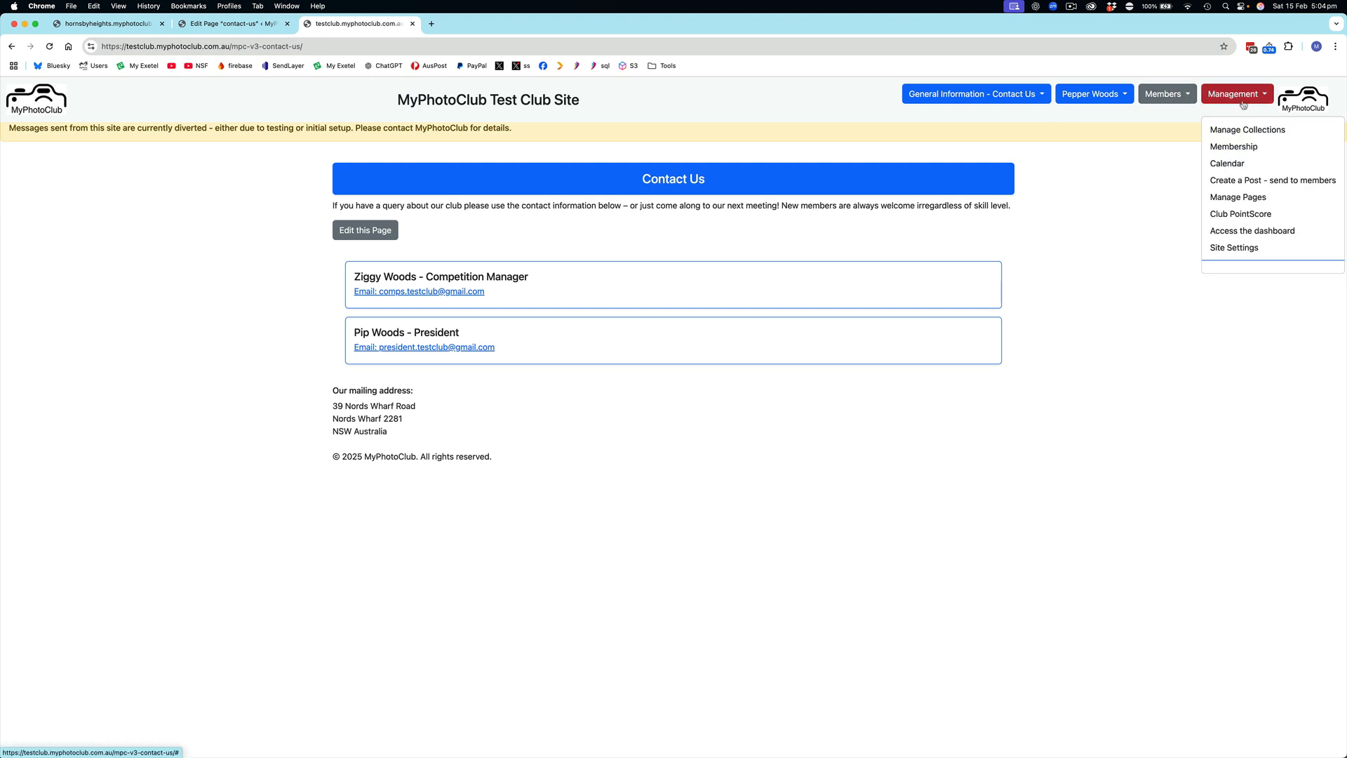
{"action": "left_click", "coordinate": [1247, 147]}
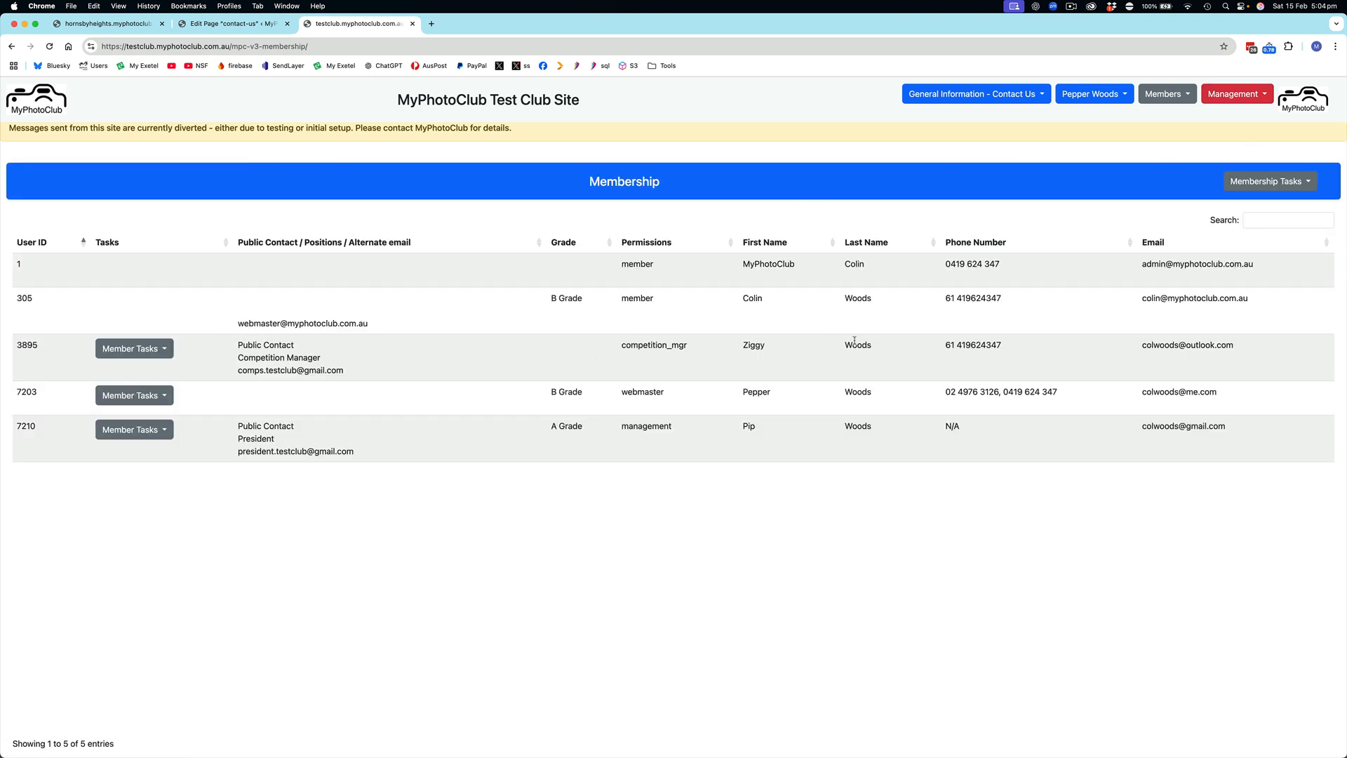
{"action": "left_click_drag", "start_coordinate": [238, 343], "coordinate": [303, 346]}
{"action": "left_click_drag", "start_coordinate": [239, 427], "coordinate": [311, 428]}
Open the Contact Us page in a separate browser tab and return to the Membership list
{"action": "left_click", "coordinate": [948, 95]}
{"action": "right_click", "coordinate": [940, 147]}
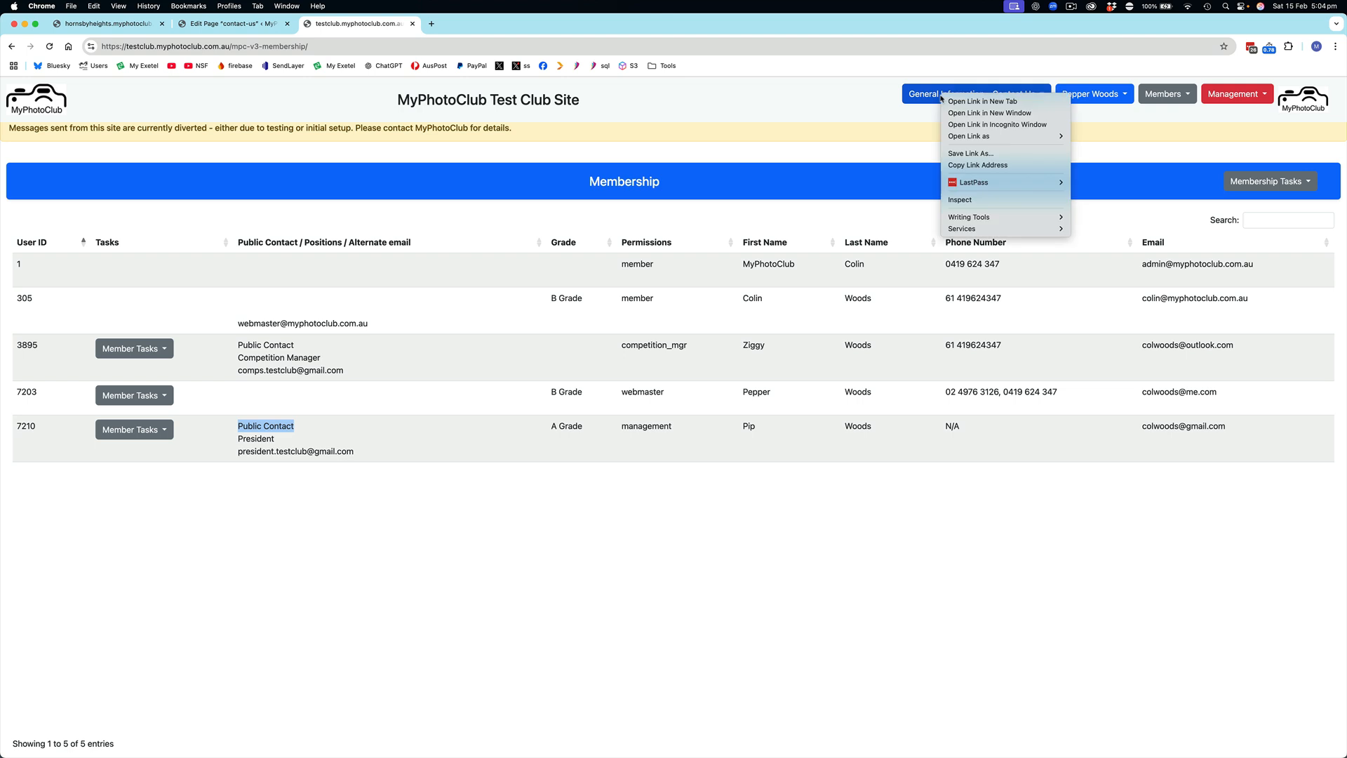
{"action": "left_click", "coordinate": [975, 101]}
{"action": "left_click", "coordinate": [499, 27]}
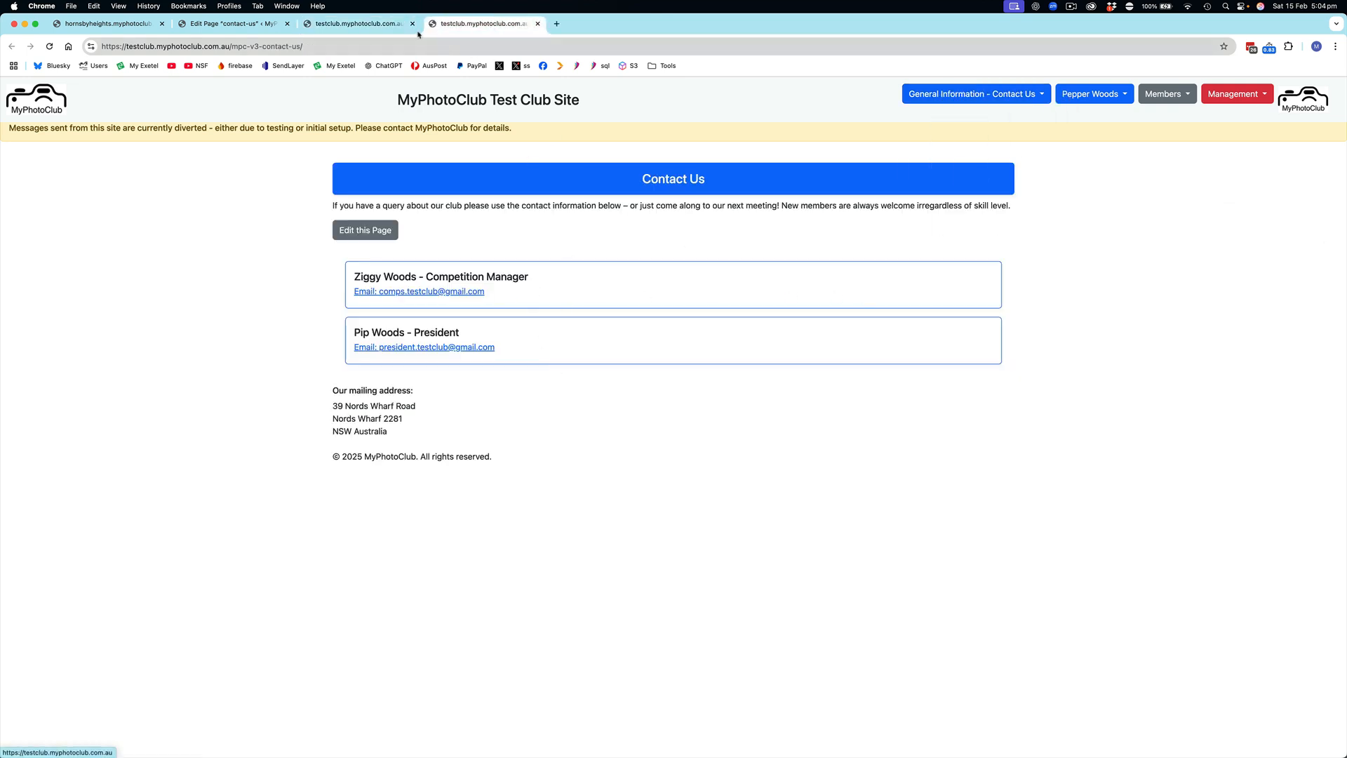
{"action": "left_click", "coordinate": [375, 25]}
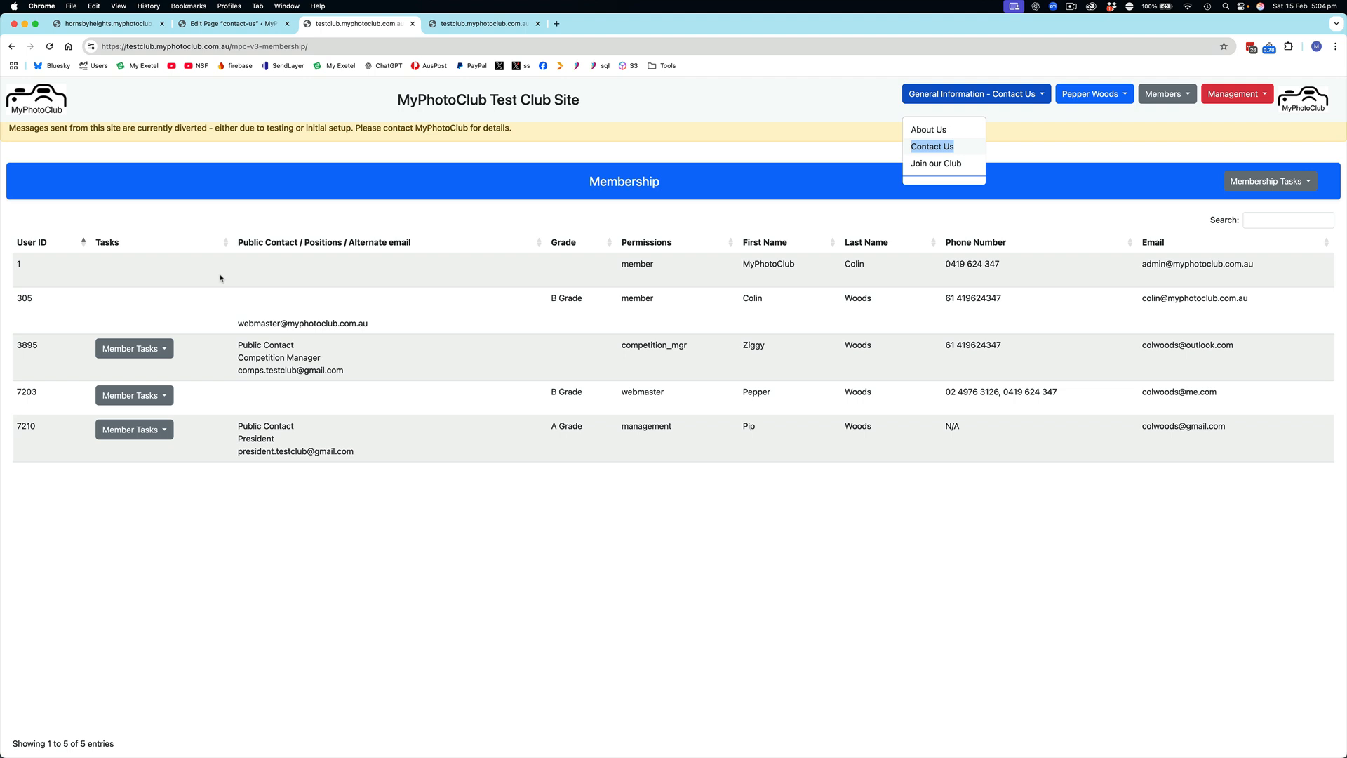
Remove the Competition Manager's Public Contact status in the Membership list
{"action": "left_click", "coordinate": [163, 350]}
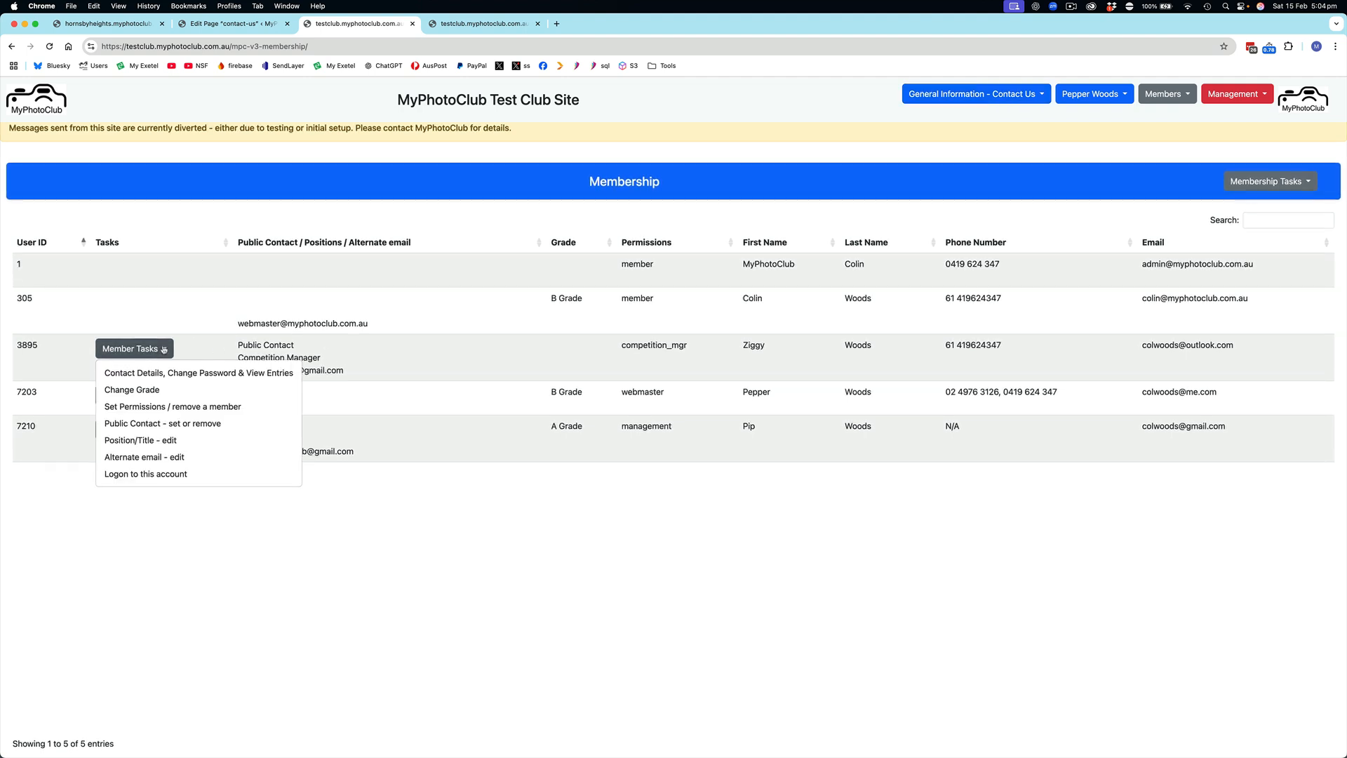
{"action": "left_click", "coordinate": [135, 425]}
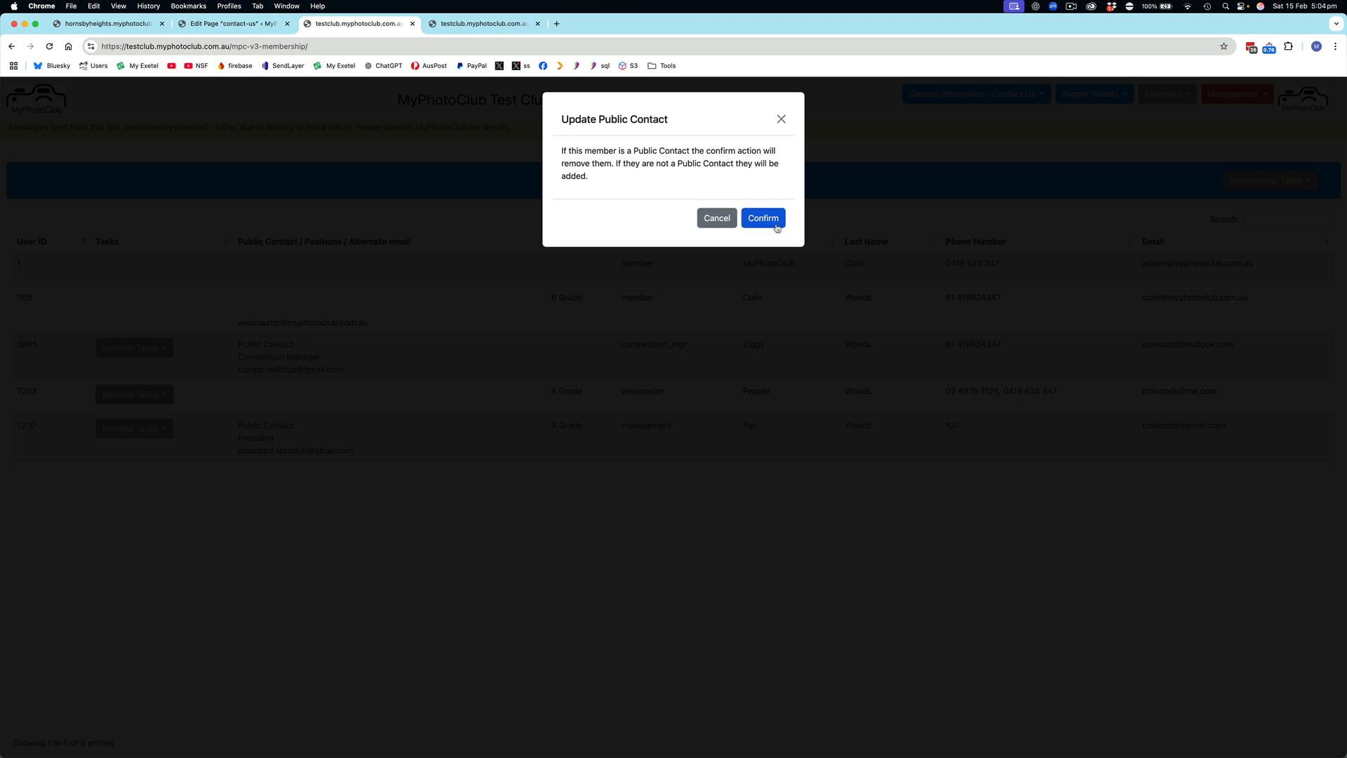
{"action": "left_click", "coordinate": [767, 220]}
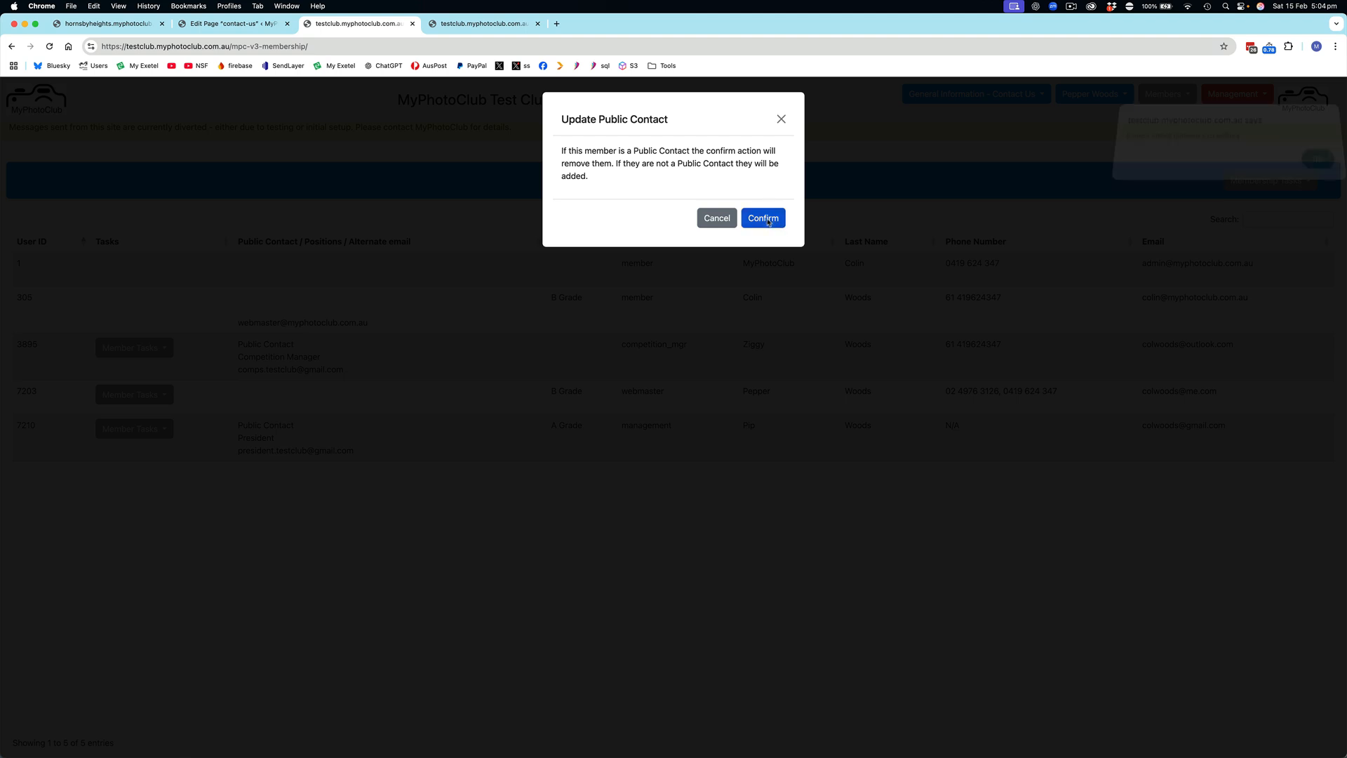
{"action": "left_click", "coordinate": [764, 113]}
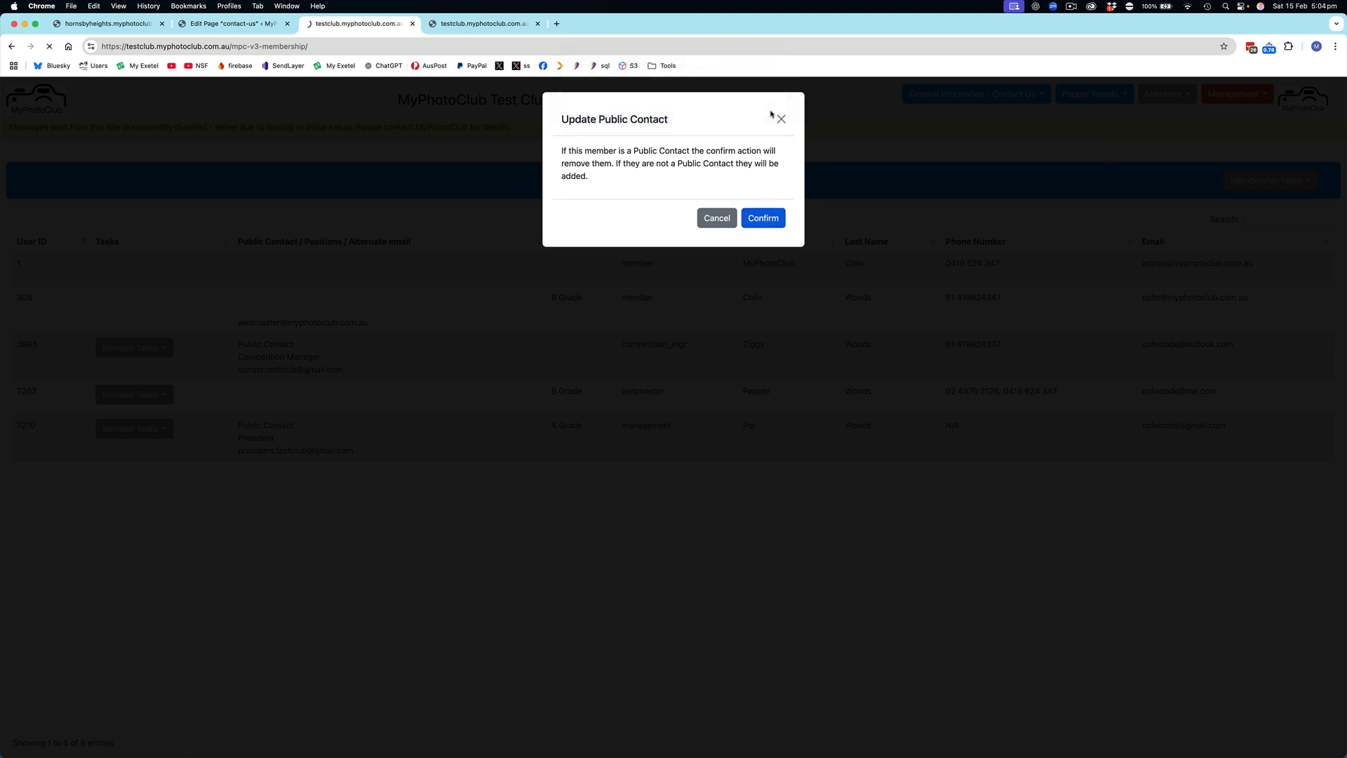
Reload the Contact Us page and compare its contact cards with the Public Contact entries in the Membership list
{"action": "left_click", "coordinate": [532, 17]}
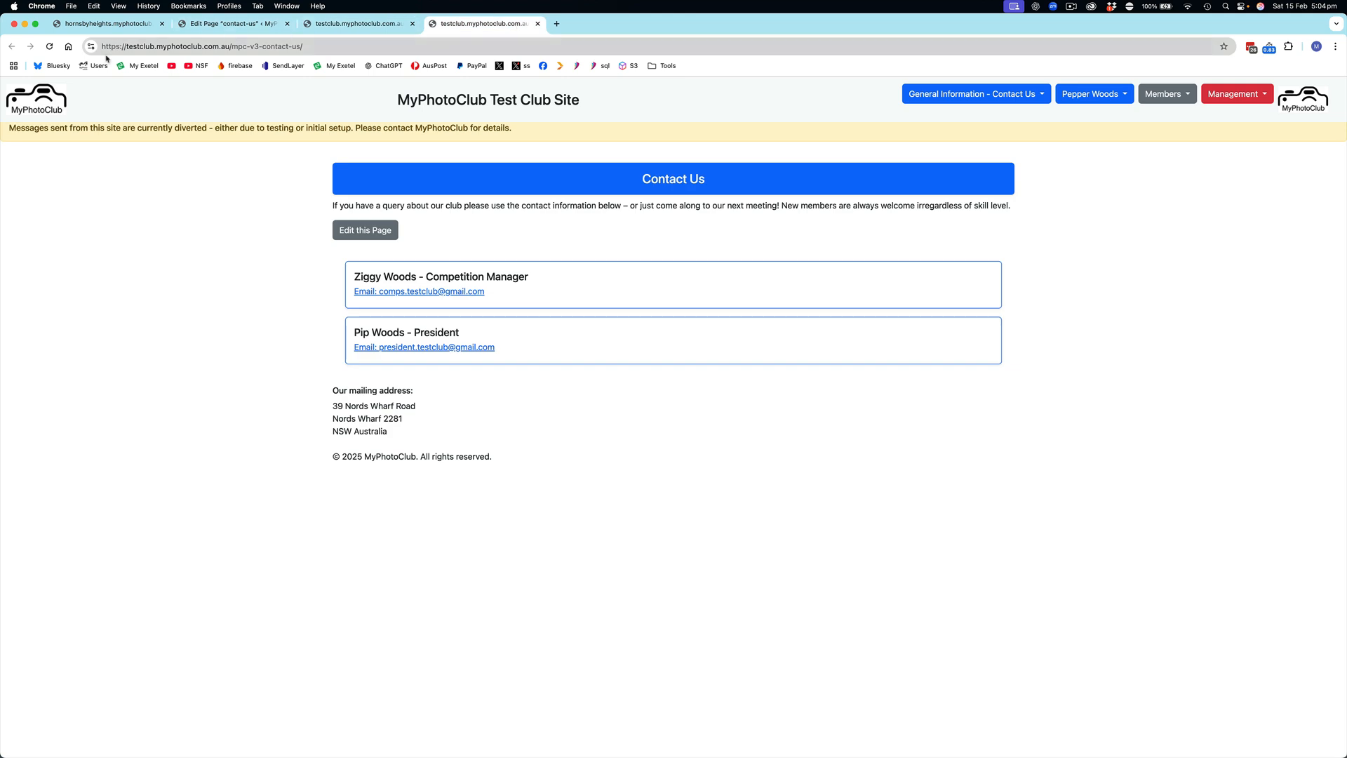
{"action": "left_click", "coordinate": [49, 46]}
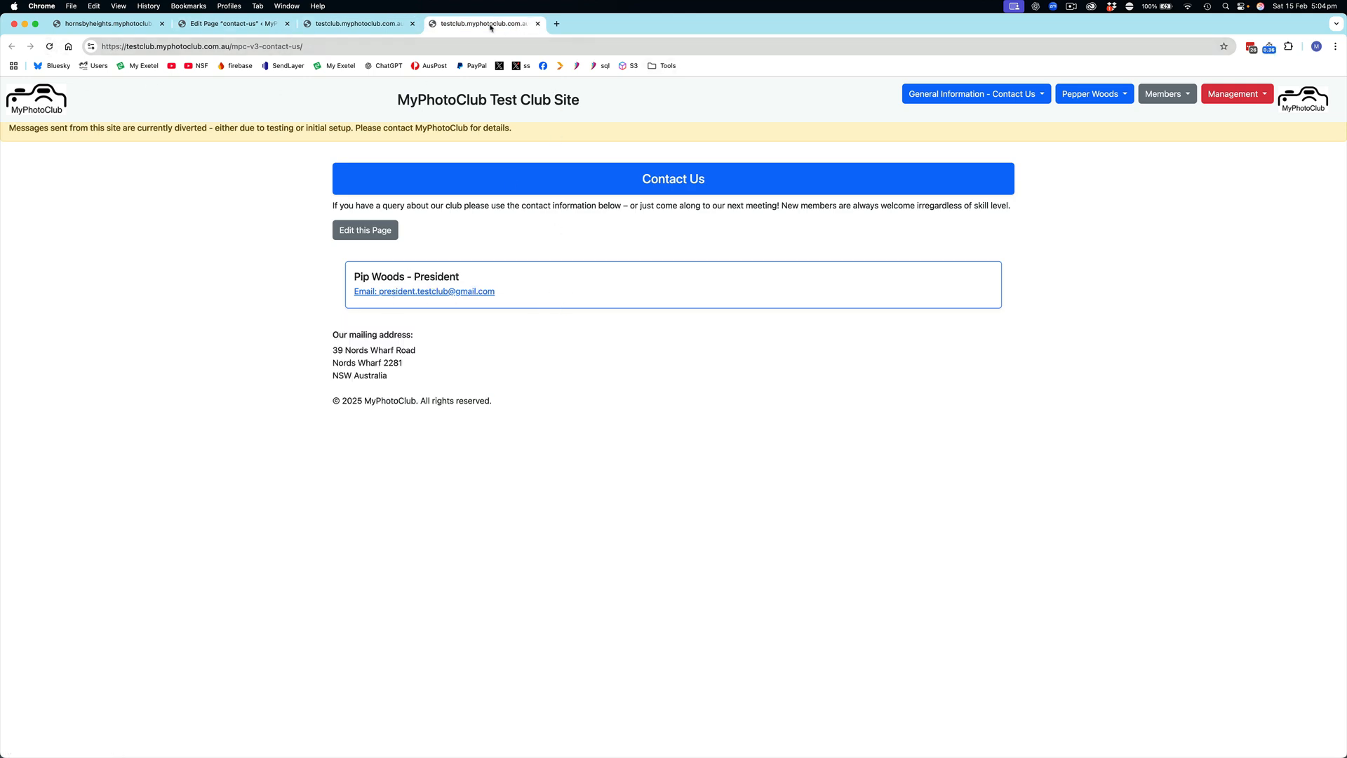
{"action": "left_click", "coordinate": [341, 26]}
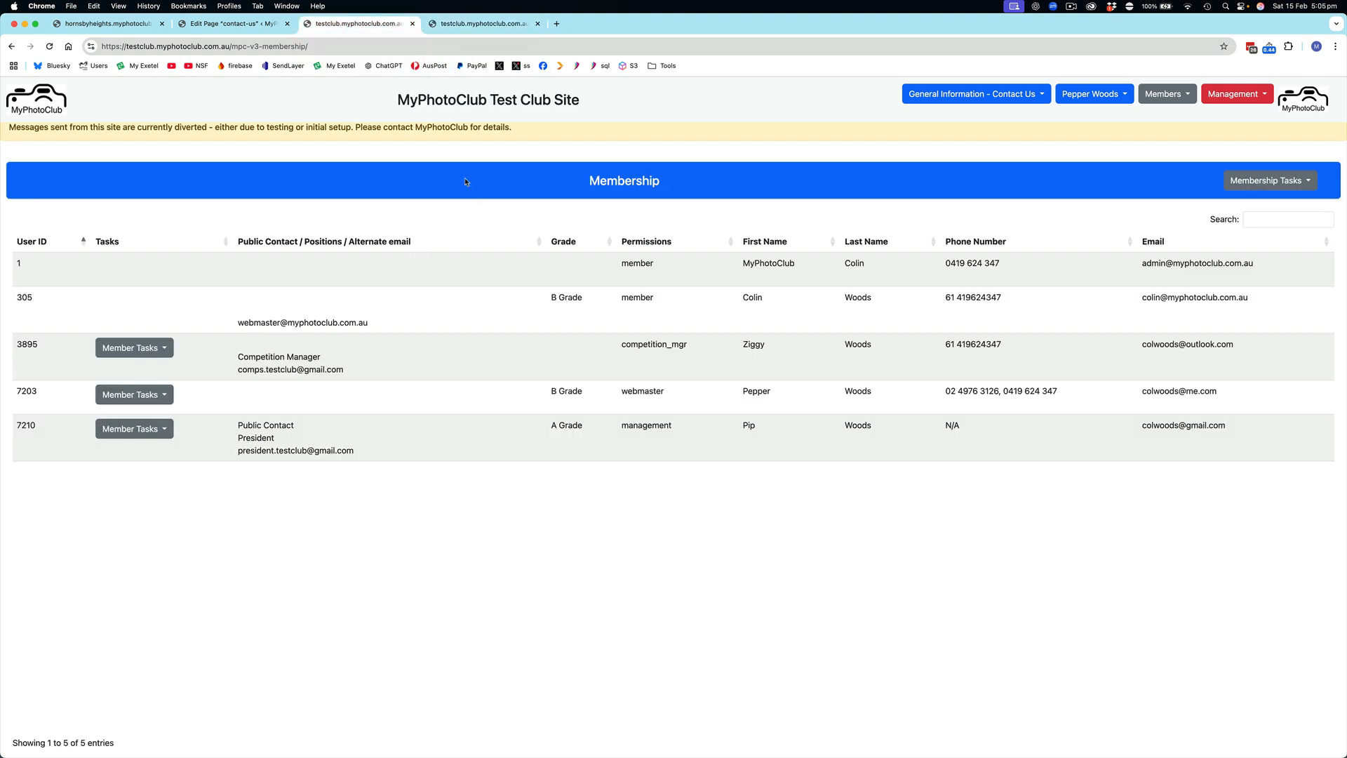
{"action": "left_click", "coordinate": [474, 26]}
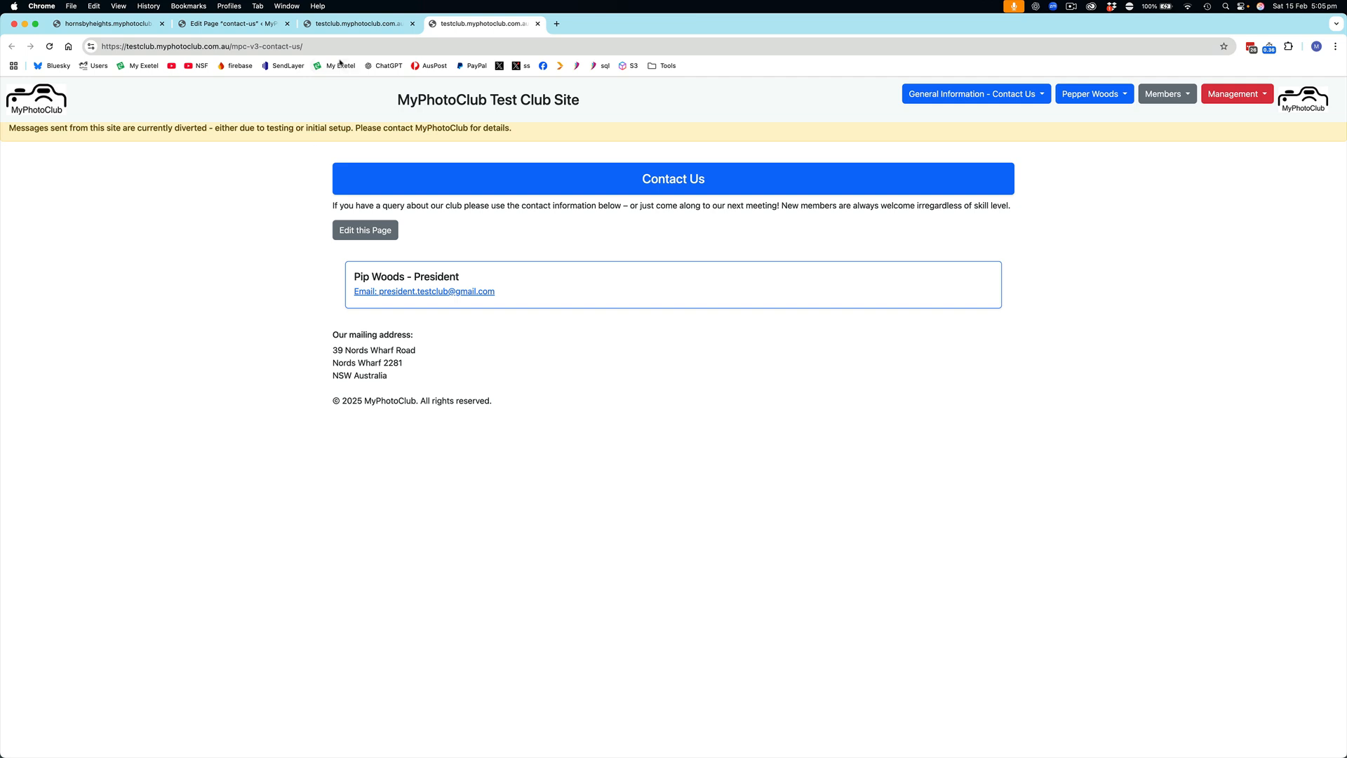
Return to the Membership list and view the Competition Manager's alternate email options without making a change
{"action": "left_click", "coordinate": [364, 25]}
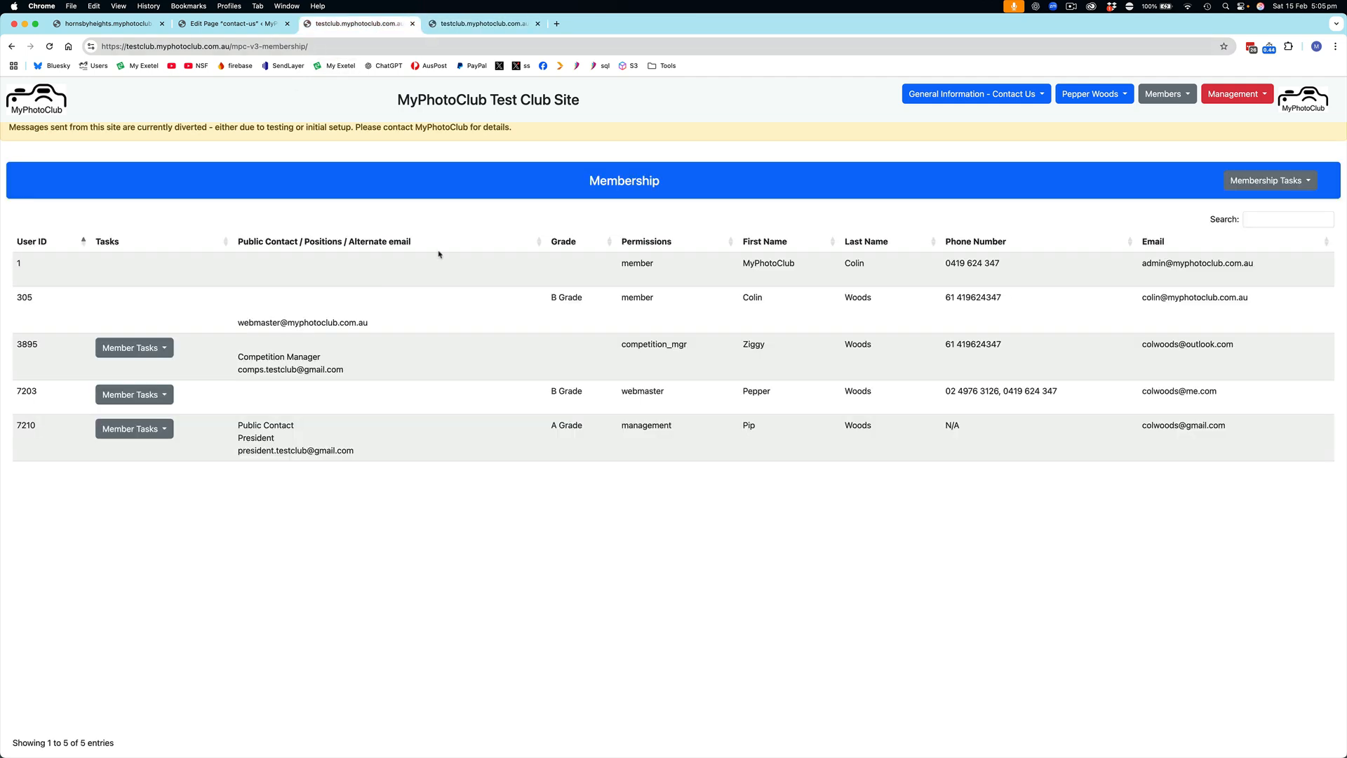
{"action": "left_click", "coordinate": [159, 347]}
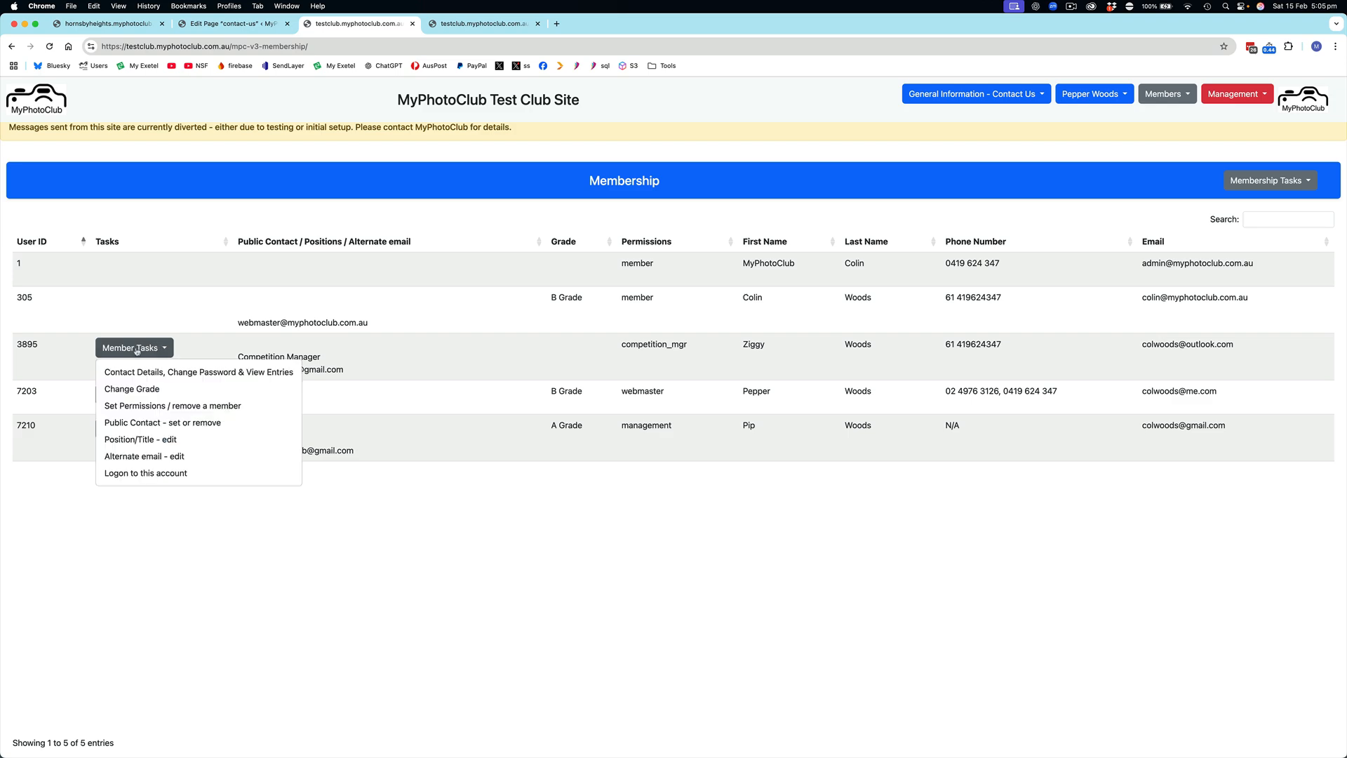
{"action": "left_click", "coordinate": [144, 457]}
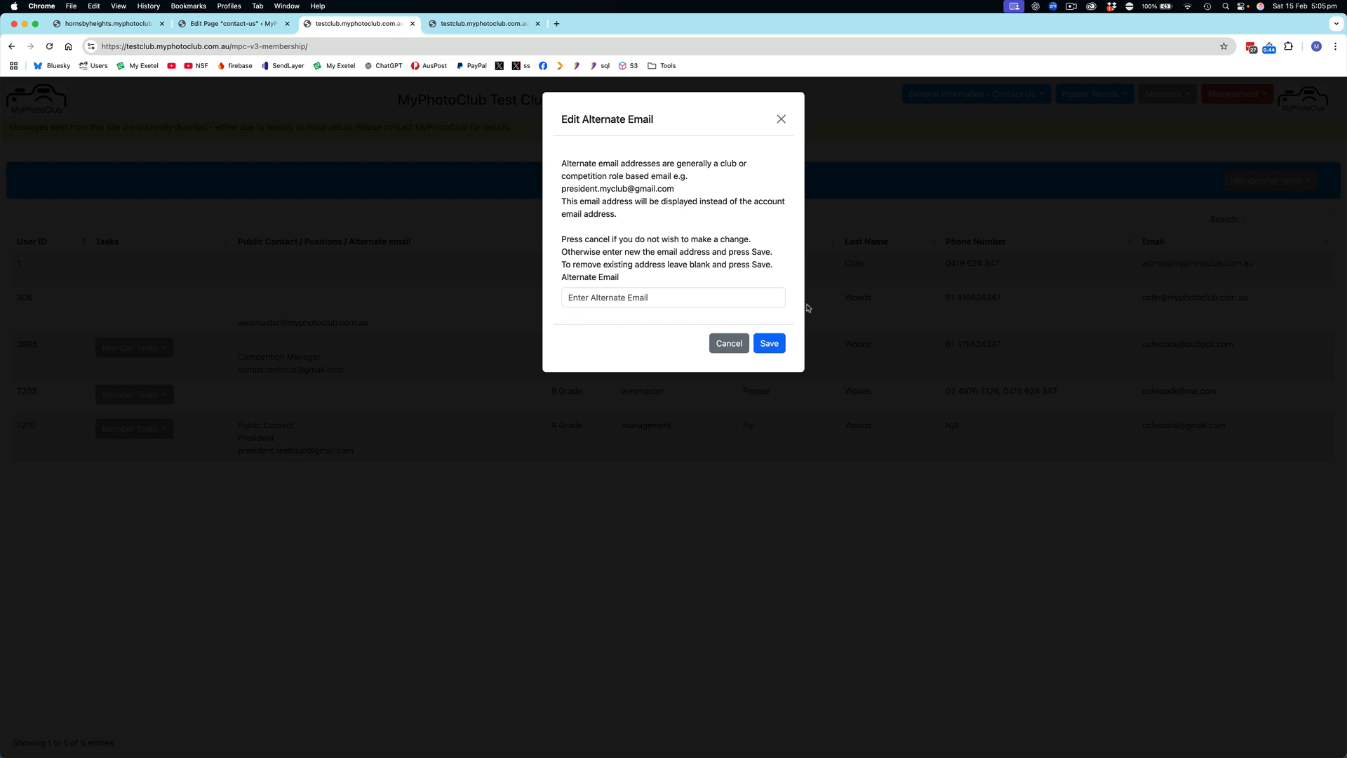
{"action": "left_click", "coordinate": [729, 346]}
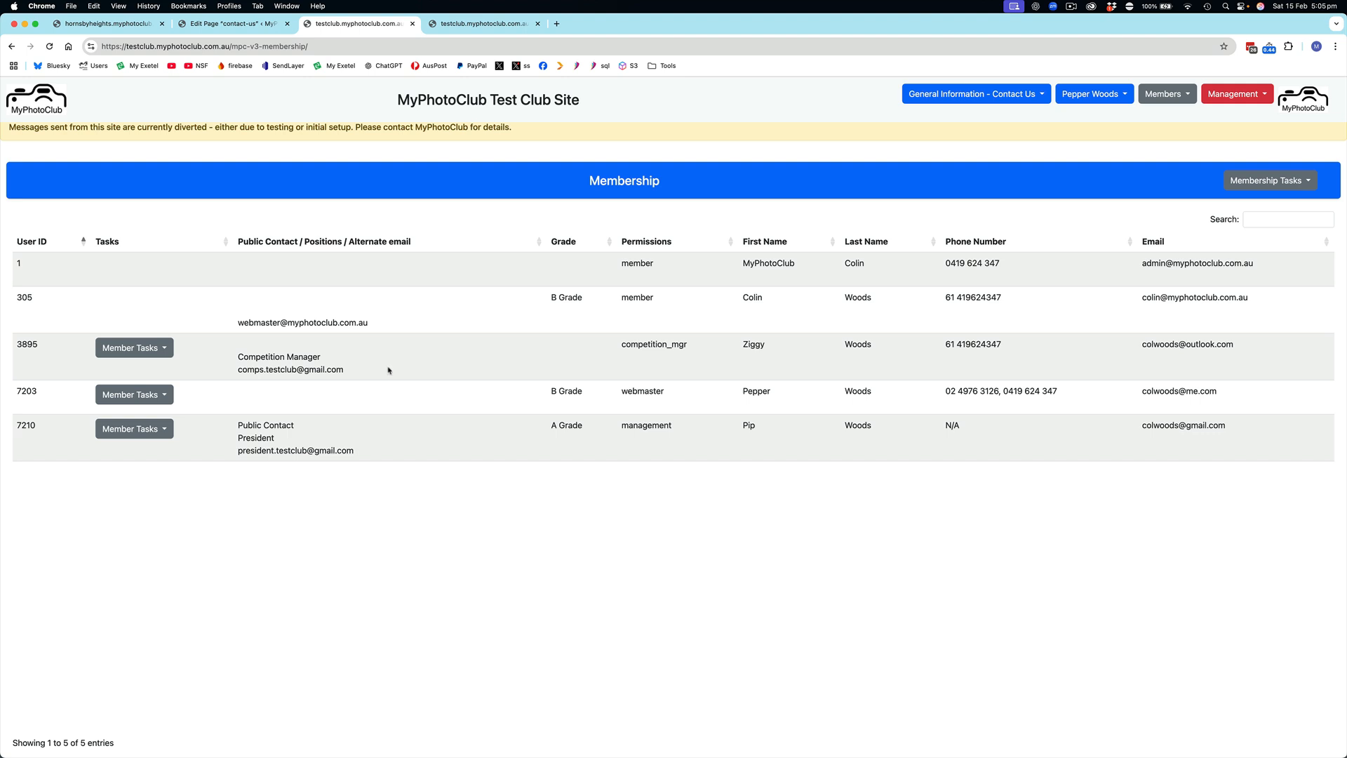
Set the Competition Manager as a Public Contact again and highlight the member's position title
{"action": "left_click", "coordinate": [163, 349]}
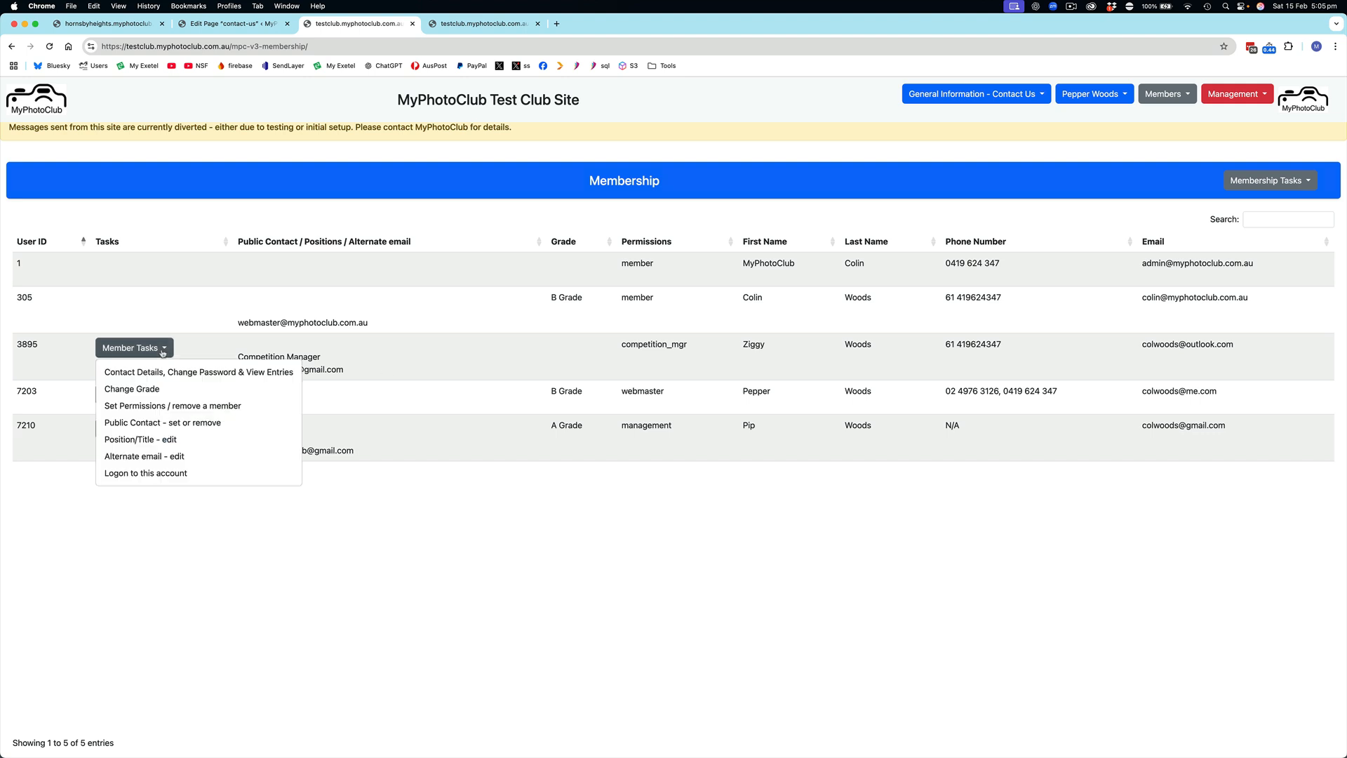
{"action": "left_click", "coordinate": [170, 426]}
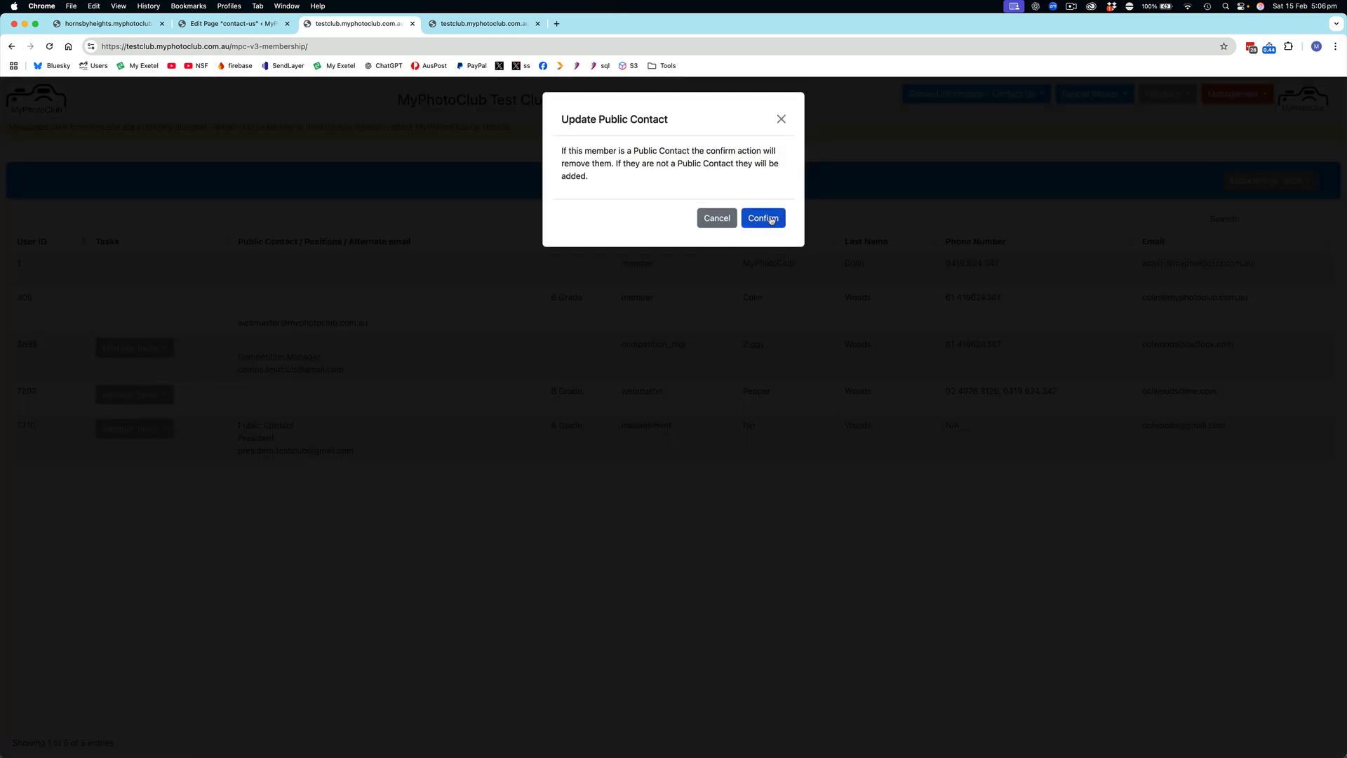
{"action": "left_click", "coordinate": [770, 219]}
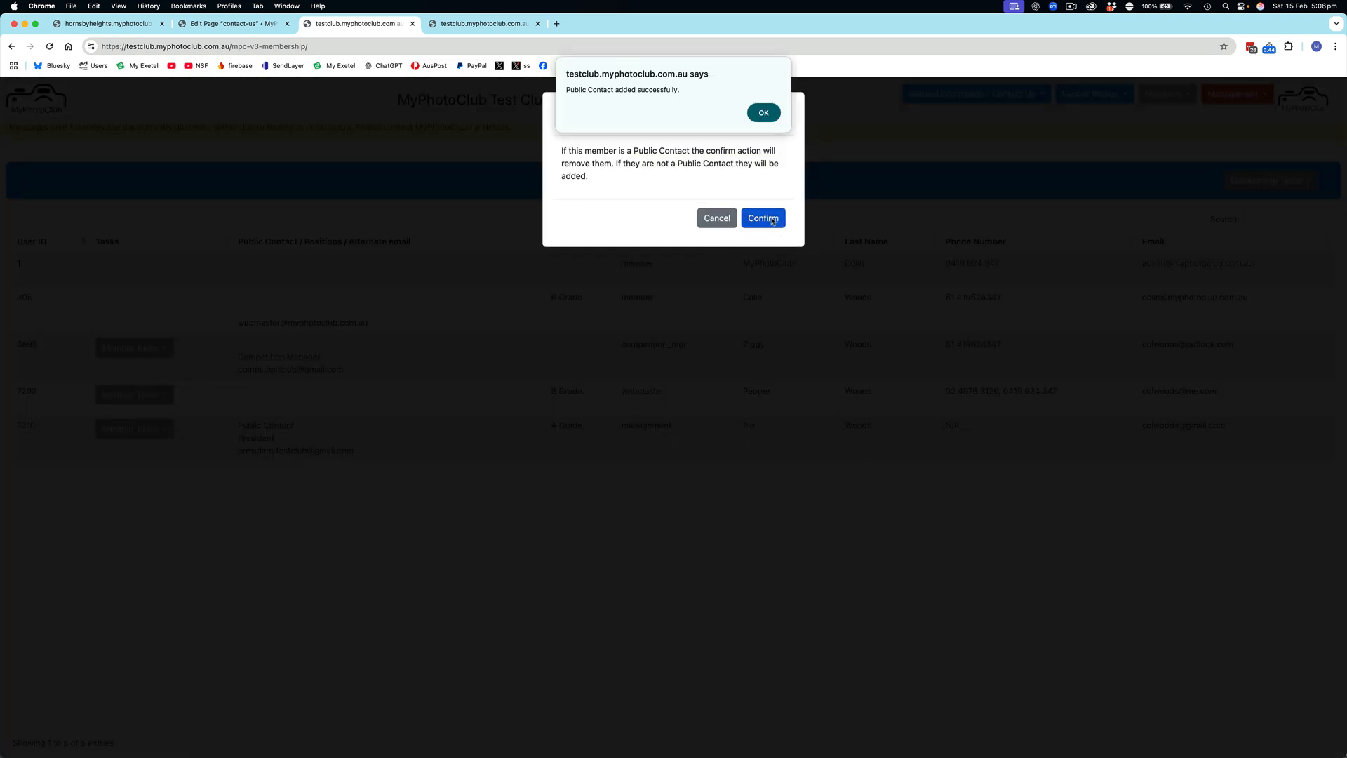
{"action": "left_click", "coordinate": [758, 118]}
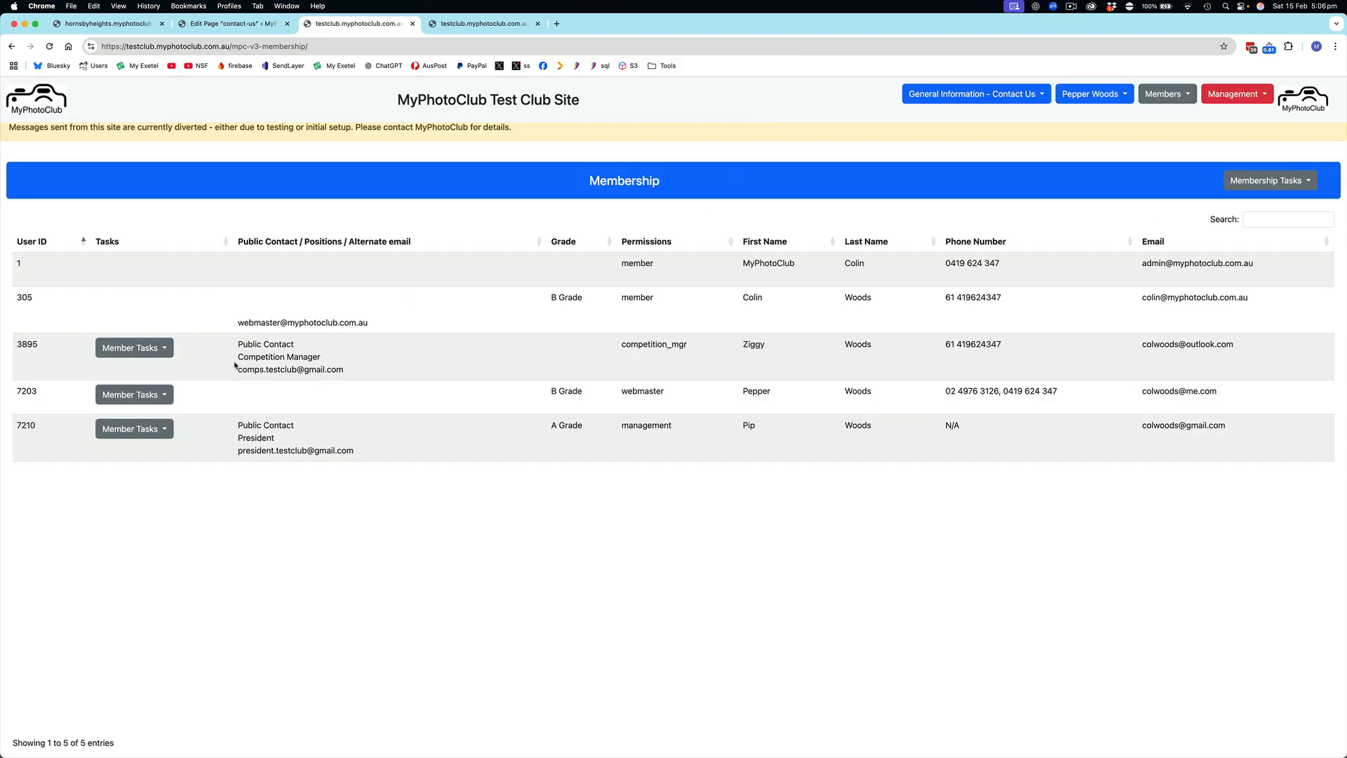
{"action": "left_click_drag", "start_coordinate": [239, 357], "coordinate": [295, 353]}
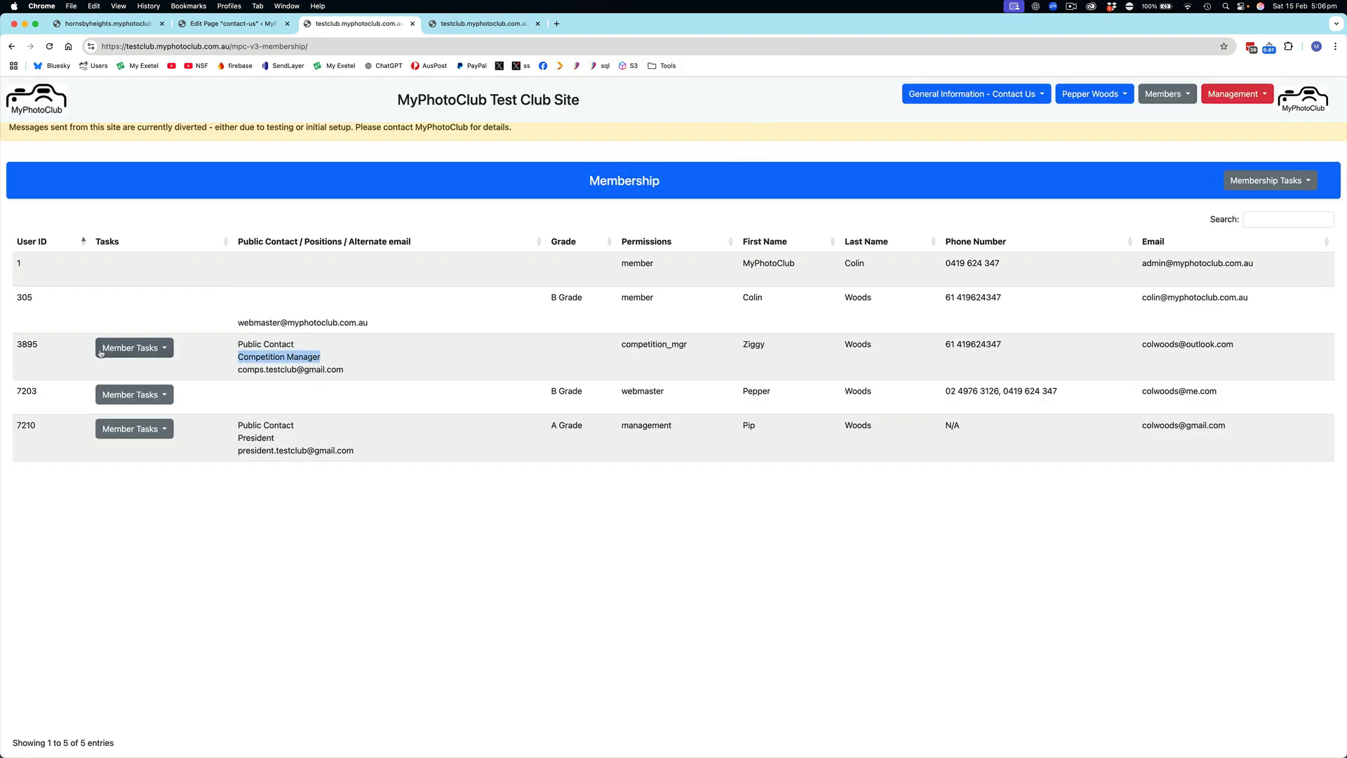
View the Competition Manager's Position/Title editing options without making a change, and reload the Contact Us page to check its contact cards
{"action": "left_click", "coordinate": [137, 348]}
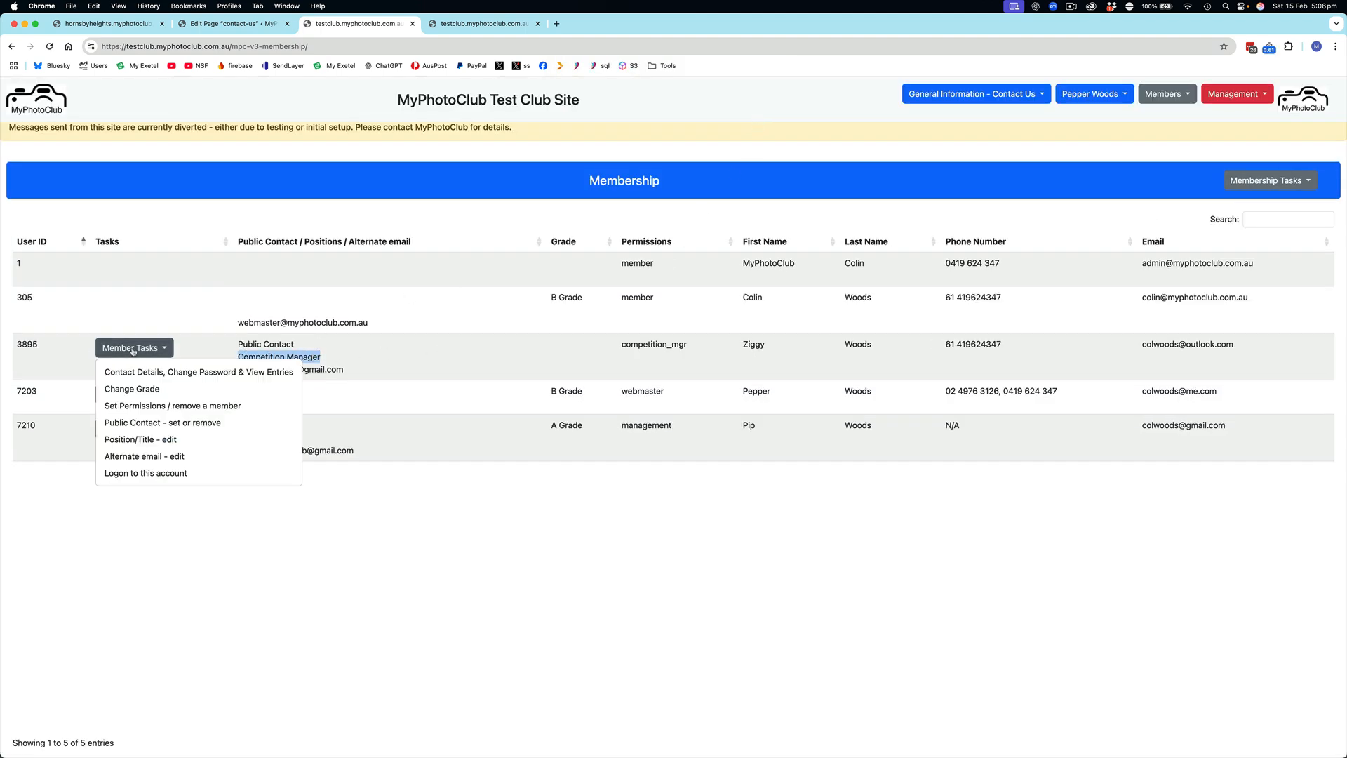
{"action": "left_click", "coordinate": [149, 443]}
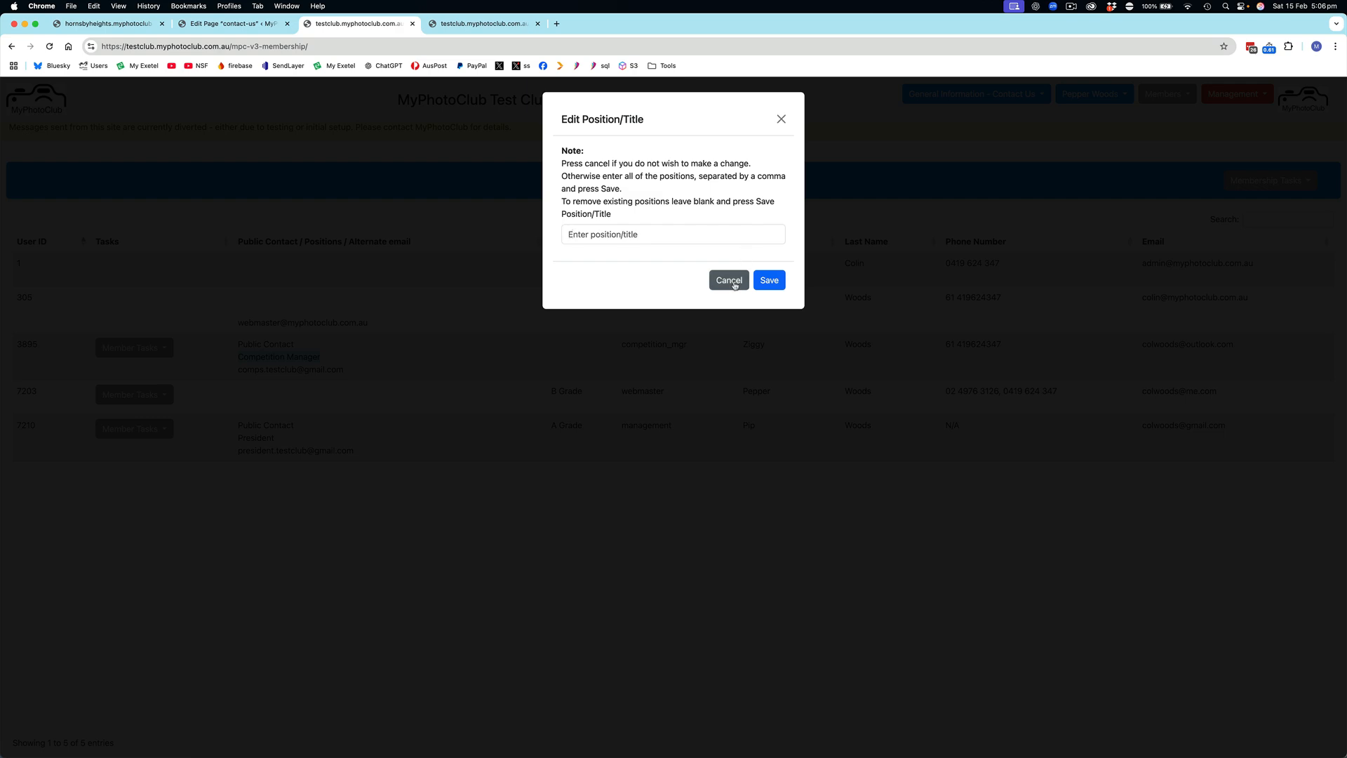
{"action": "left_click", "coordinate": [732, 281]}
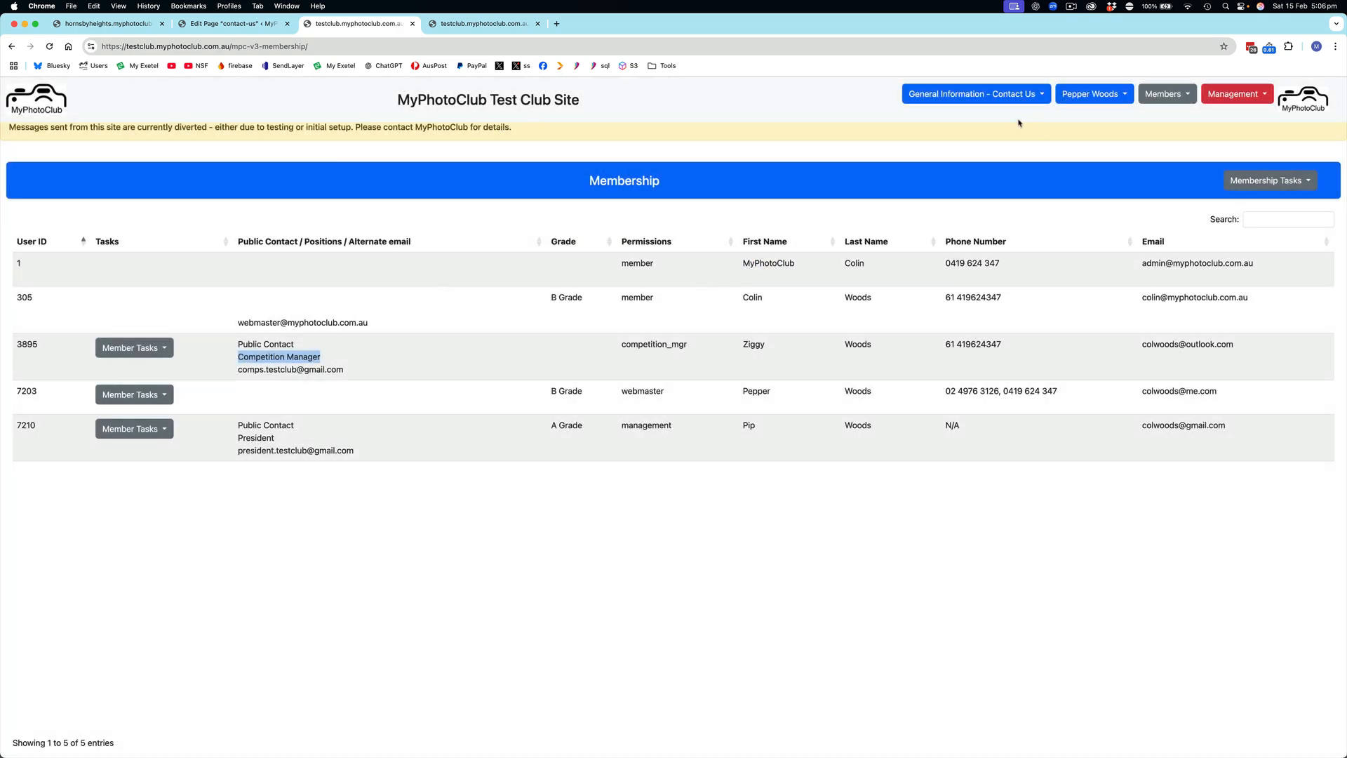
{"action": "left_click", "coordinate": [491, 26]}
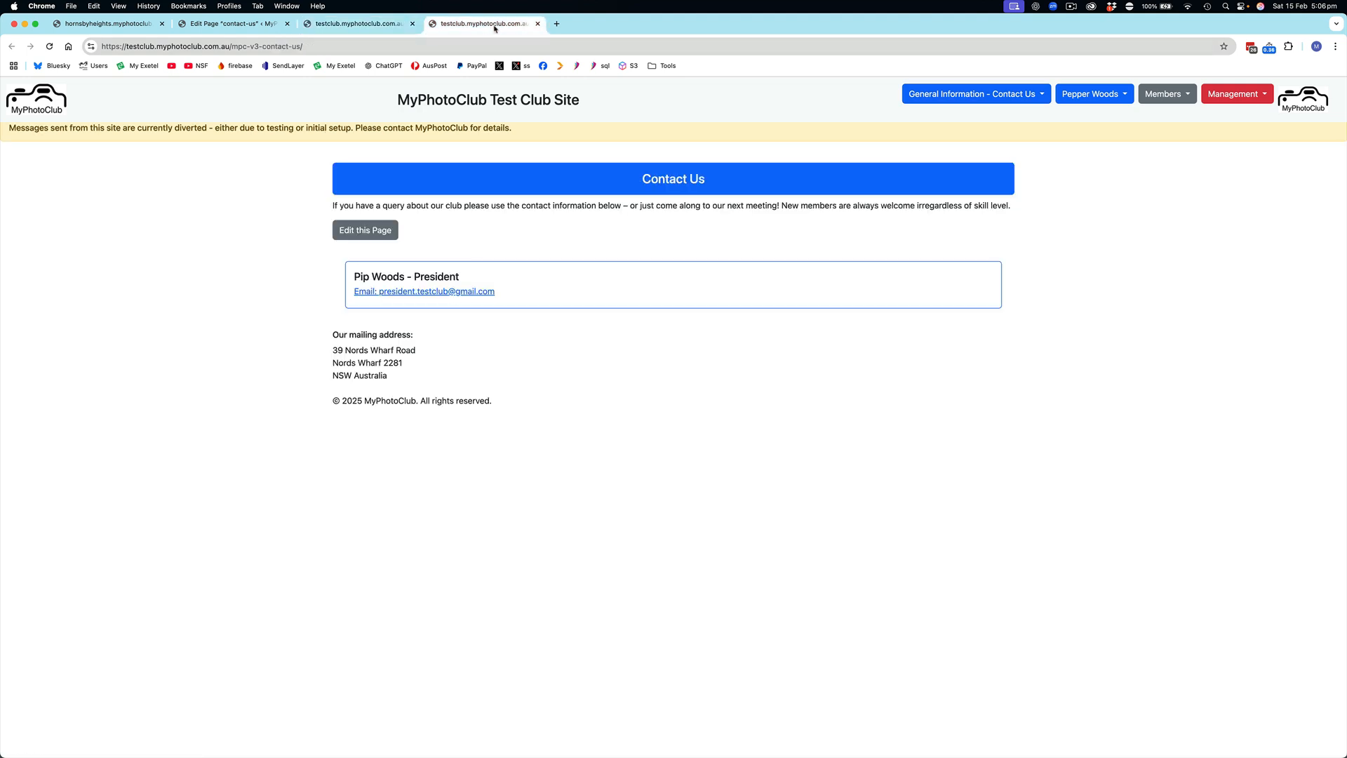
{"action": "left_click", "coordinate": [50, 46]}
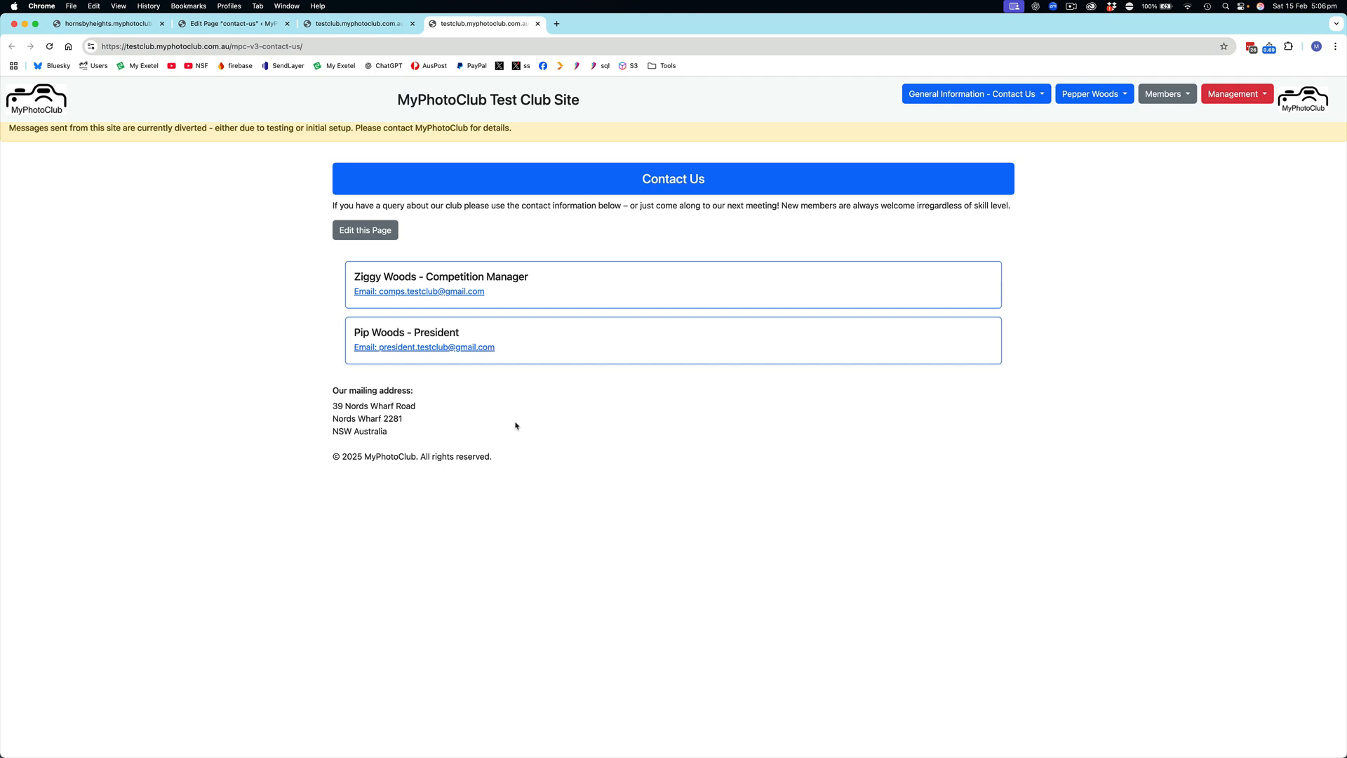
In the site settings' mailing address, abbreviate "Road" to "Rd" in Address Line 1 and save the mailing address
{"action": "left_click", "coordinate": [1233, 94]}
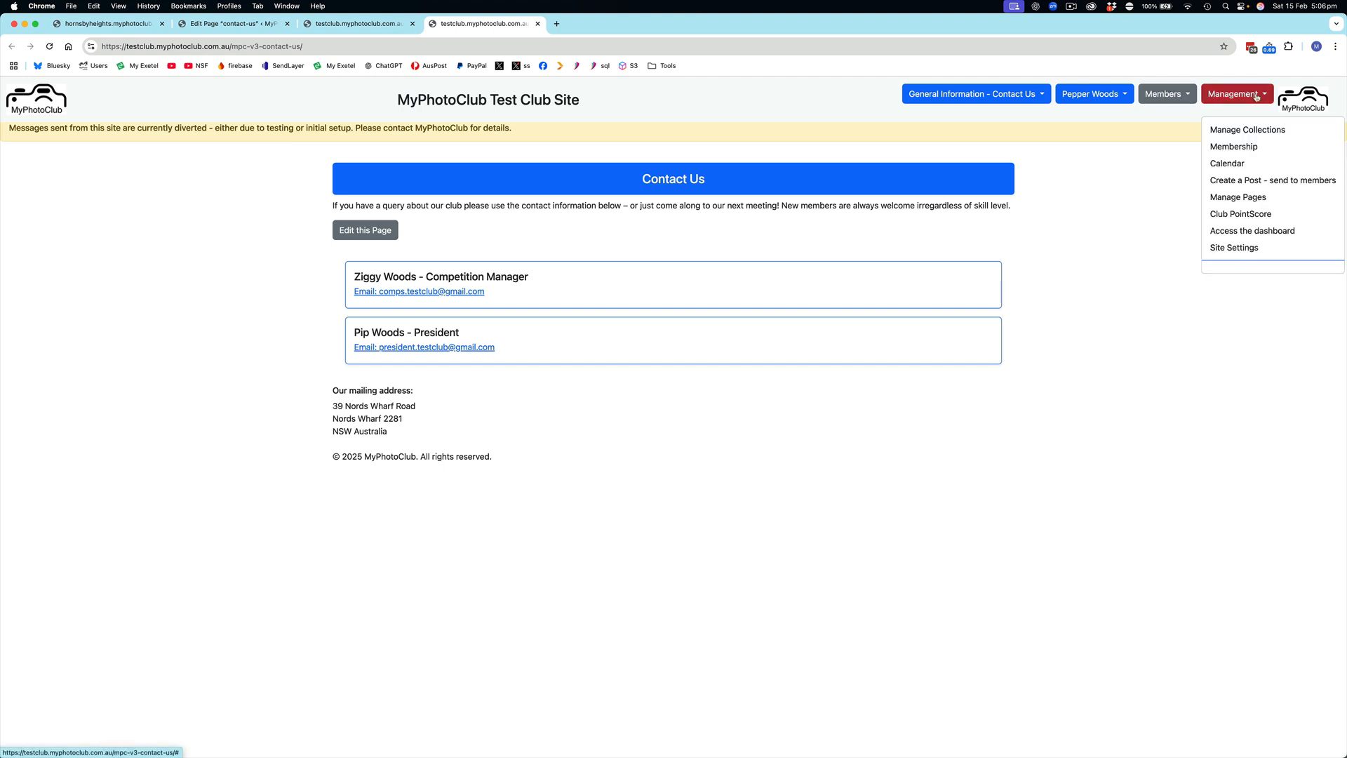
{"action": "left_click", "coordinate": [1240, 250]}
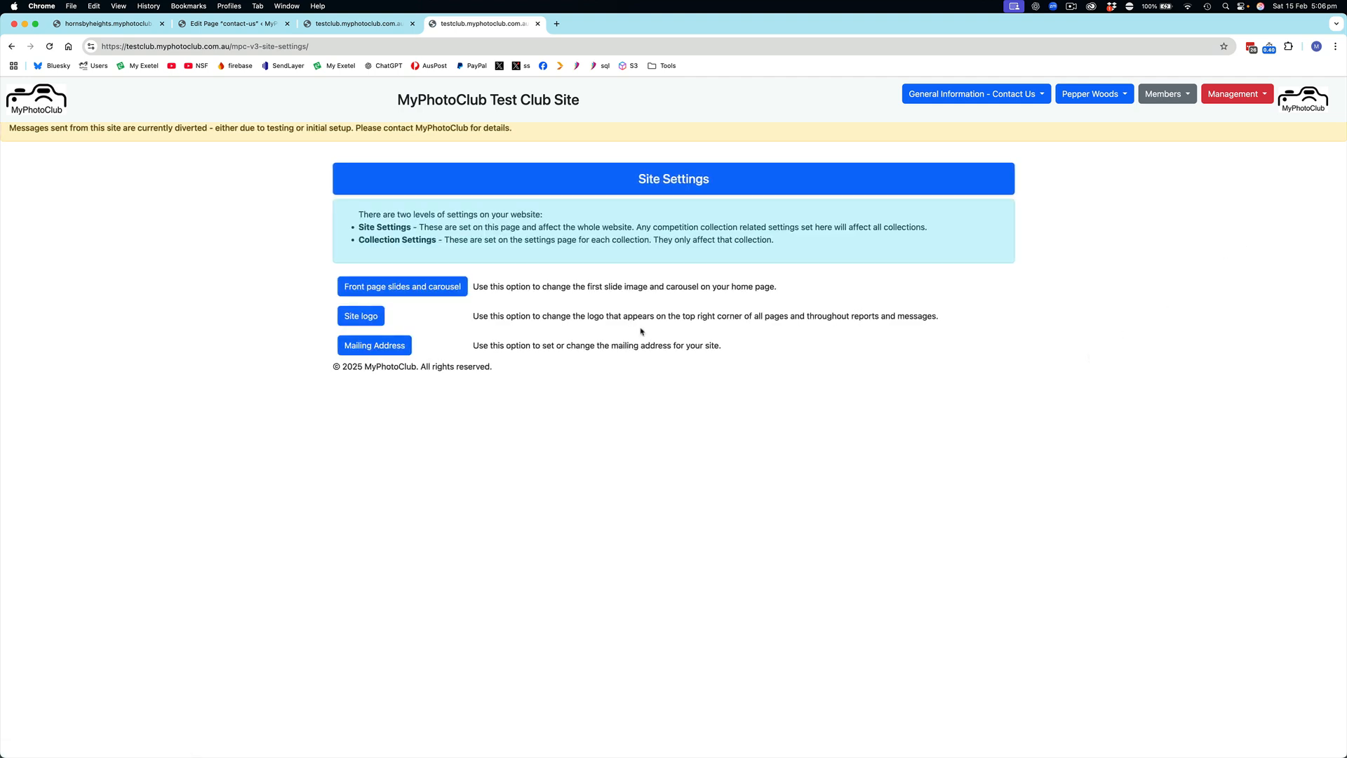
{"action": "left_click", "coordinate": [382, 346]}
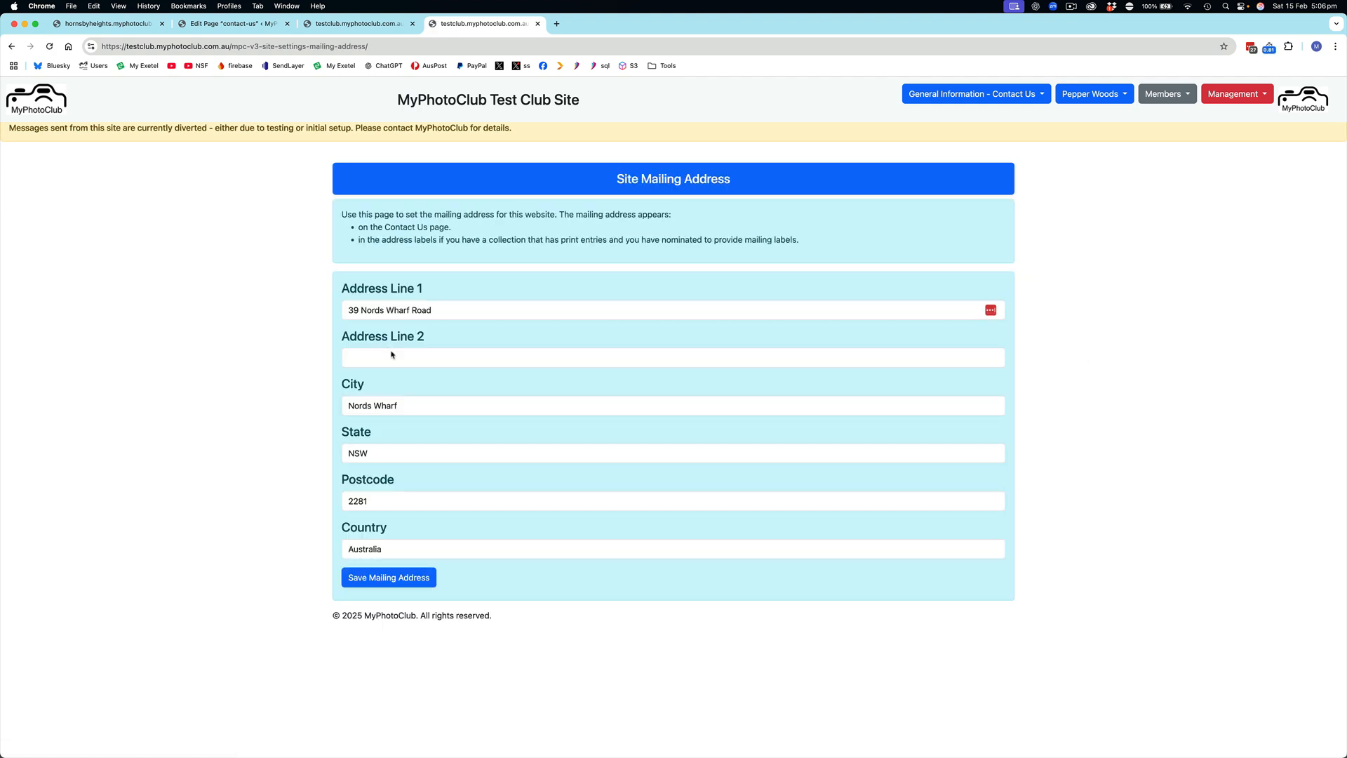
{"action": "left_click", "coordinate": [434, 310]}
{"action": "key", "text": "BackSpace"}
{"action": "key", "text": "BackSpace"}
{"action": "key", "text": "BackSpace"}
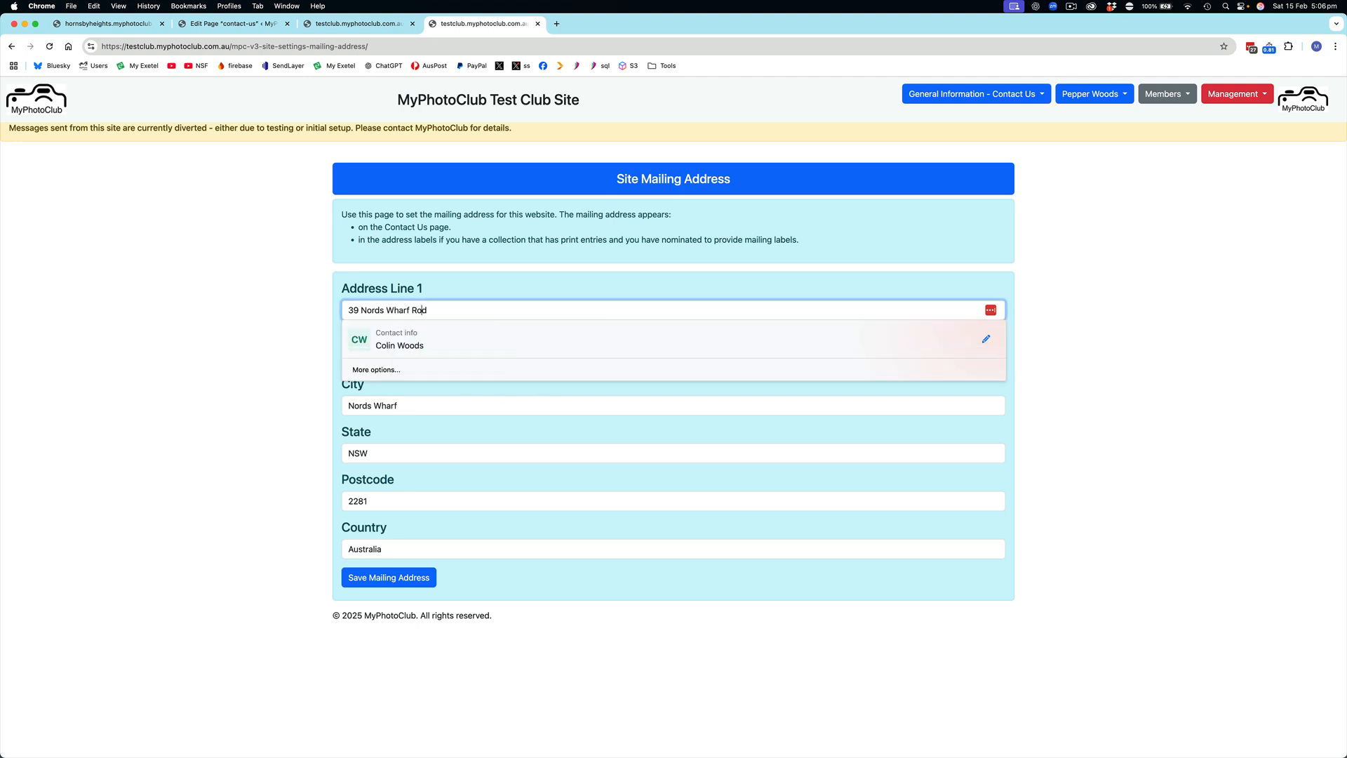
{"action": "type", "text": "d"}
{"action": "left_click", "coordinate": [237, 395]}
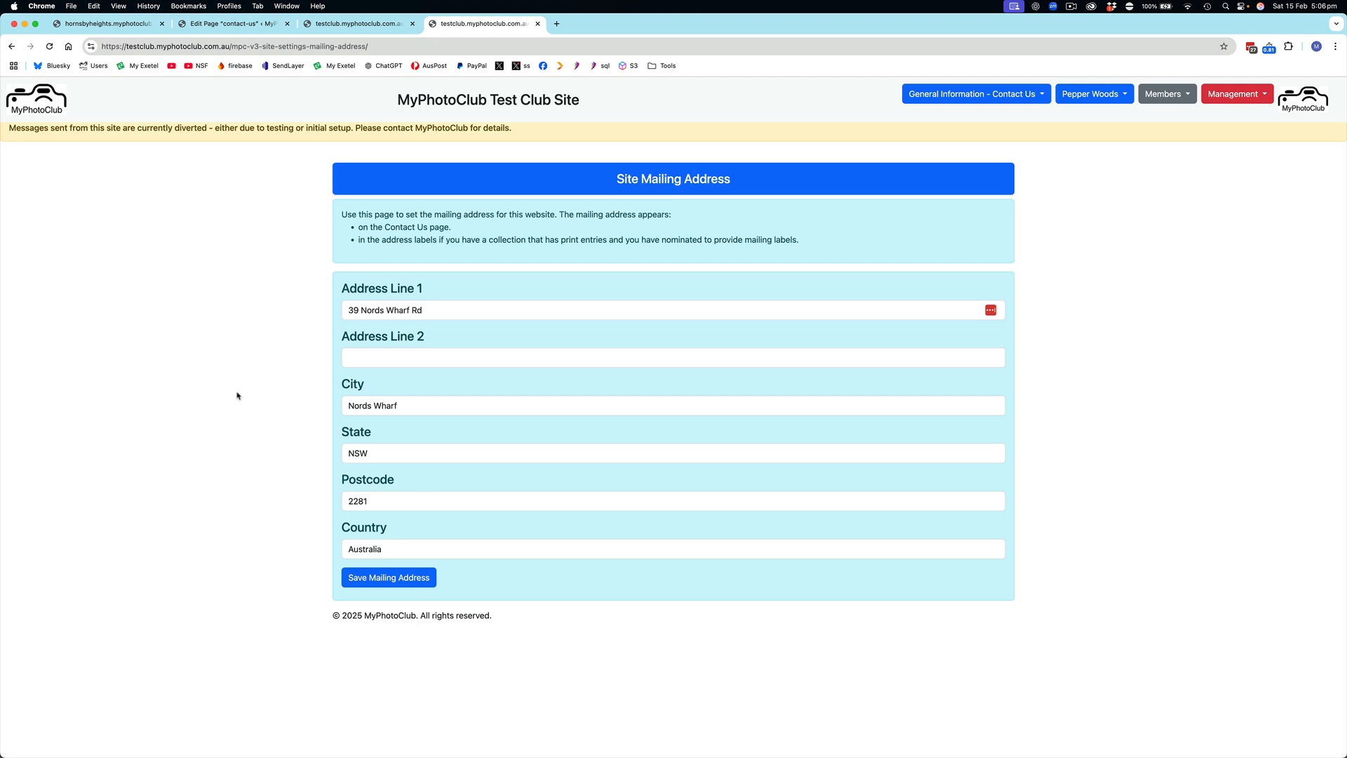
{"action": "left_click", "coordinate": [381, 587]}
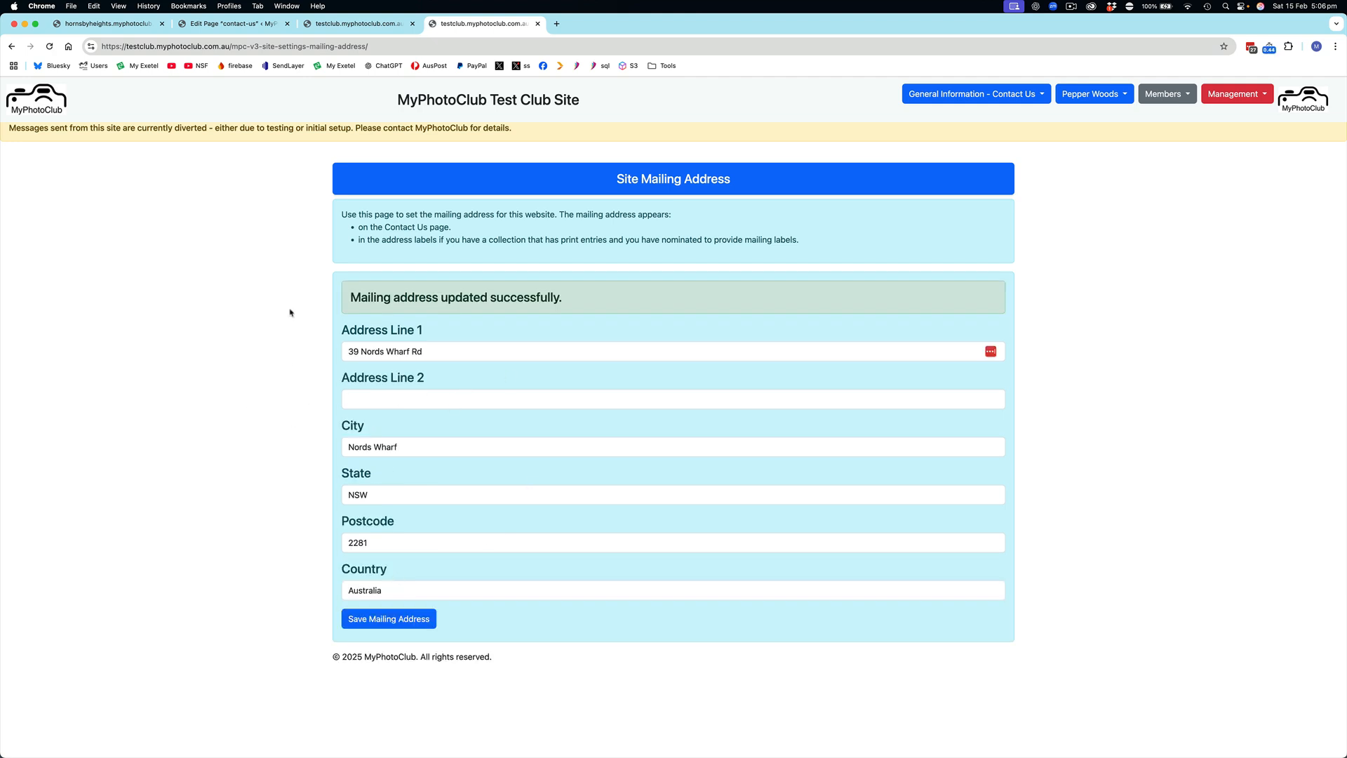
Return to the Contact Us page to check the mailing address shown below the contact cards
{"action": "left_click", "coordinate": [383, 26]}
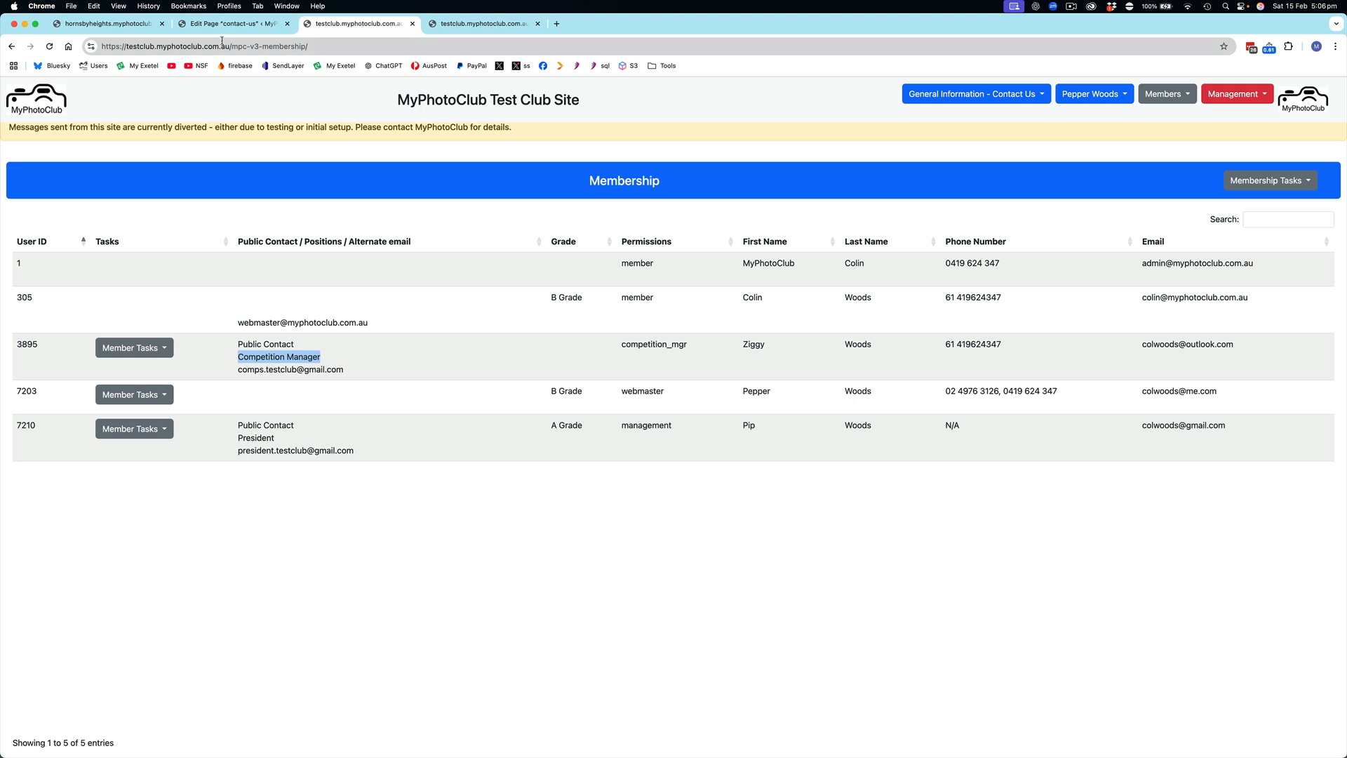
{"action": "left_click", "coordinate": [466, 24]}
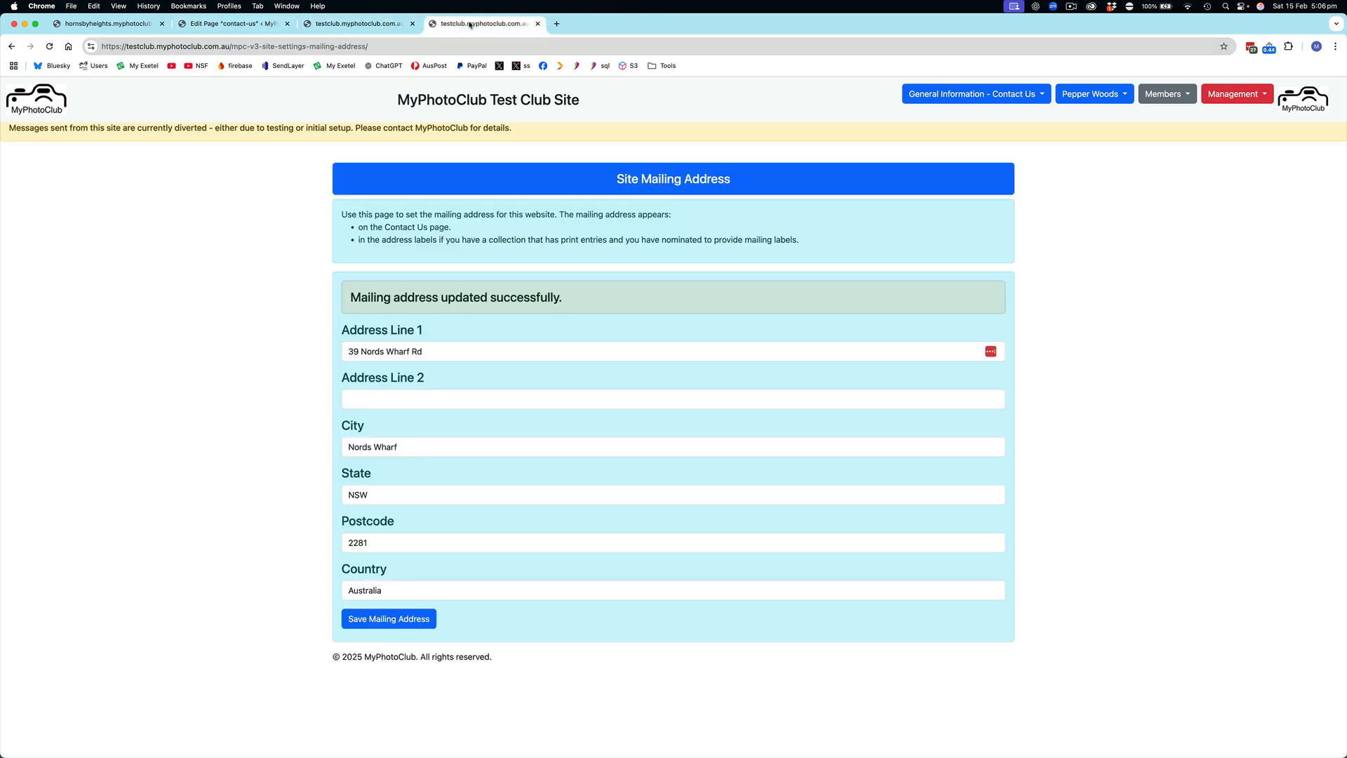
{"action": "left_click", "coordinate": [975, 98]}
{"action": "left_click", "coordinate": [951, 151]}
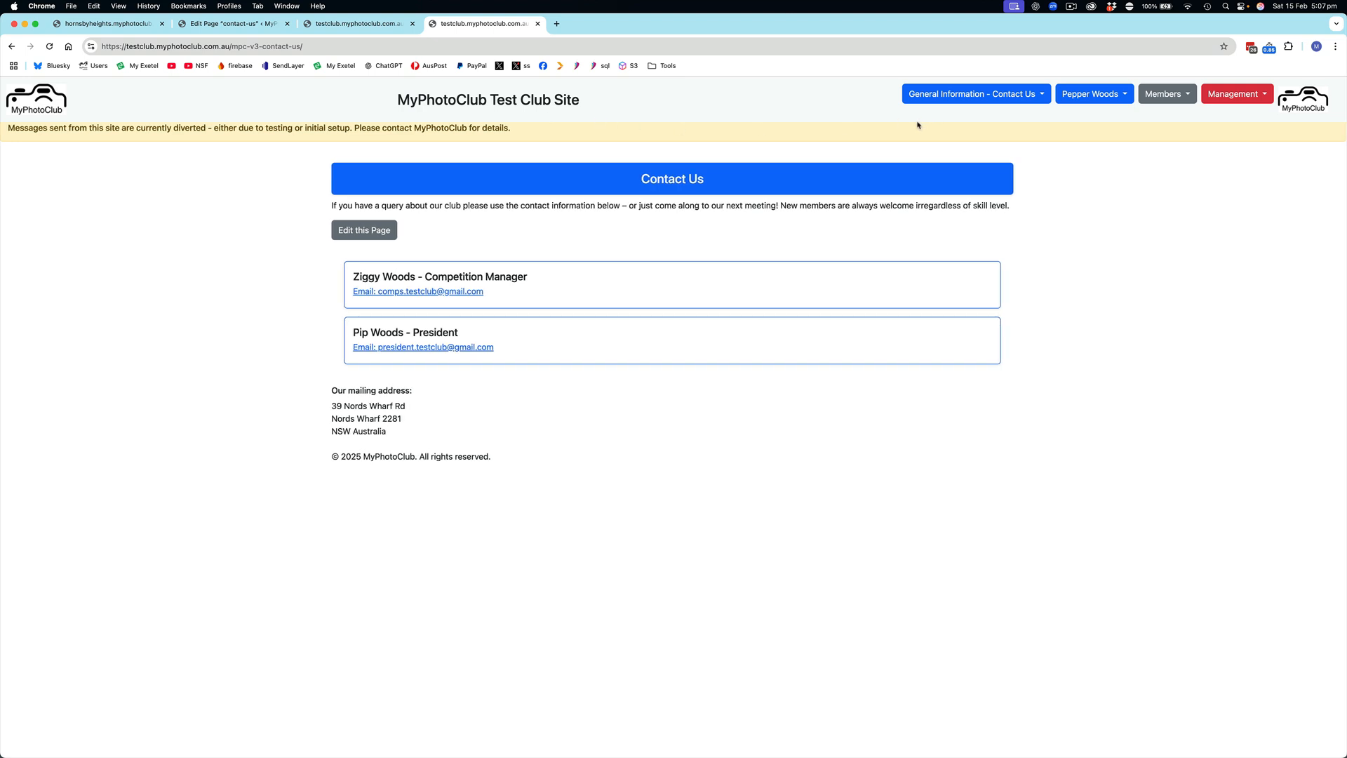
{"action": "left_click", "coordinate": [1071, 7]}
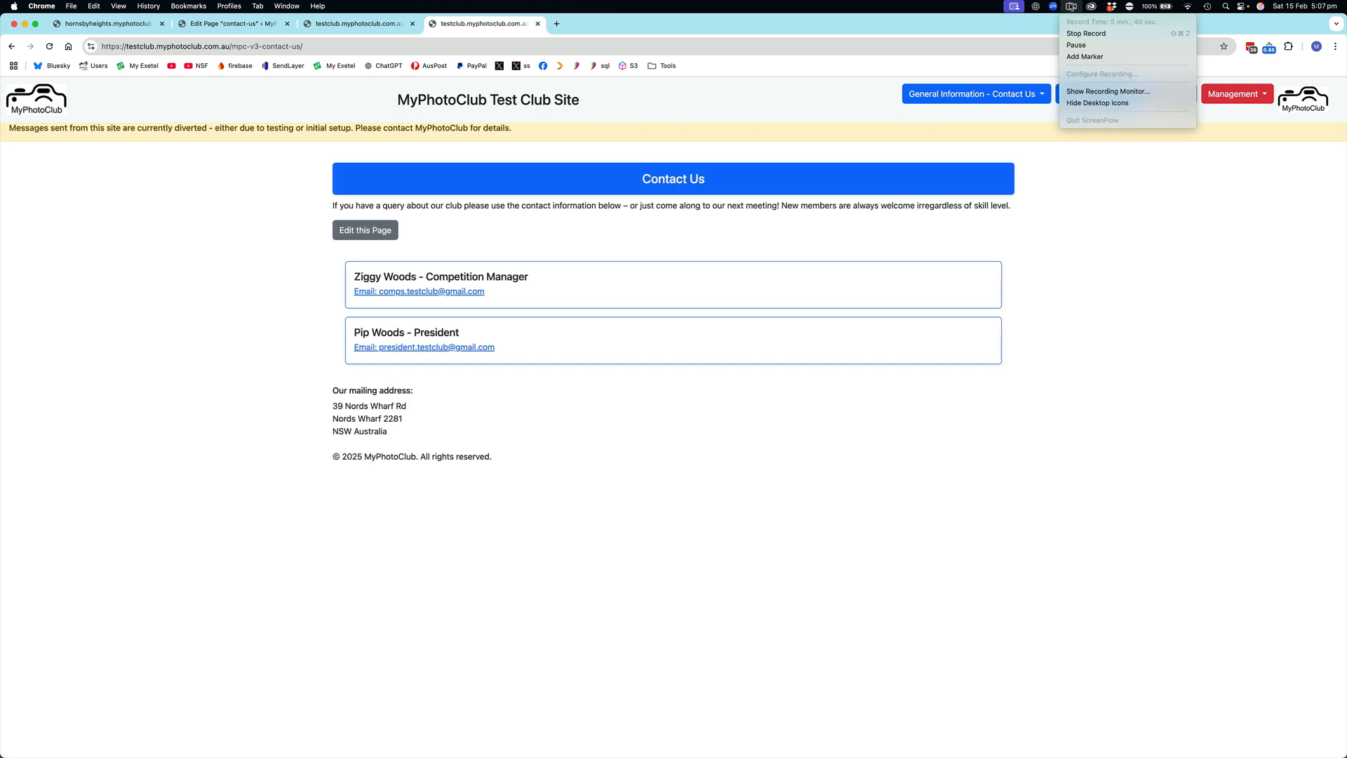
{"action": "left_click", "coordinate": [1087, 33]}
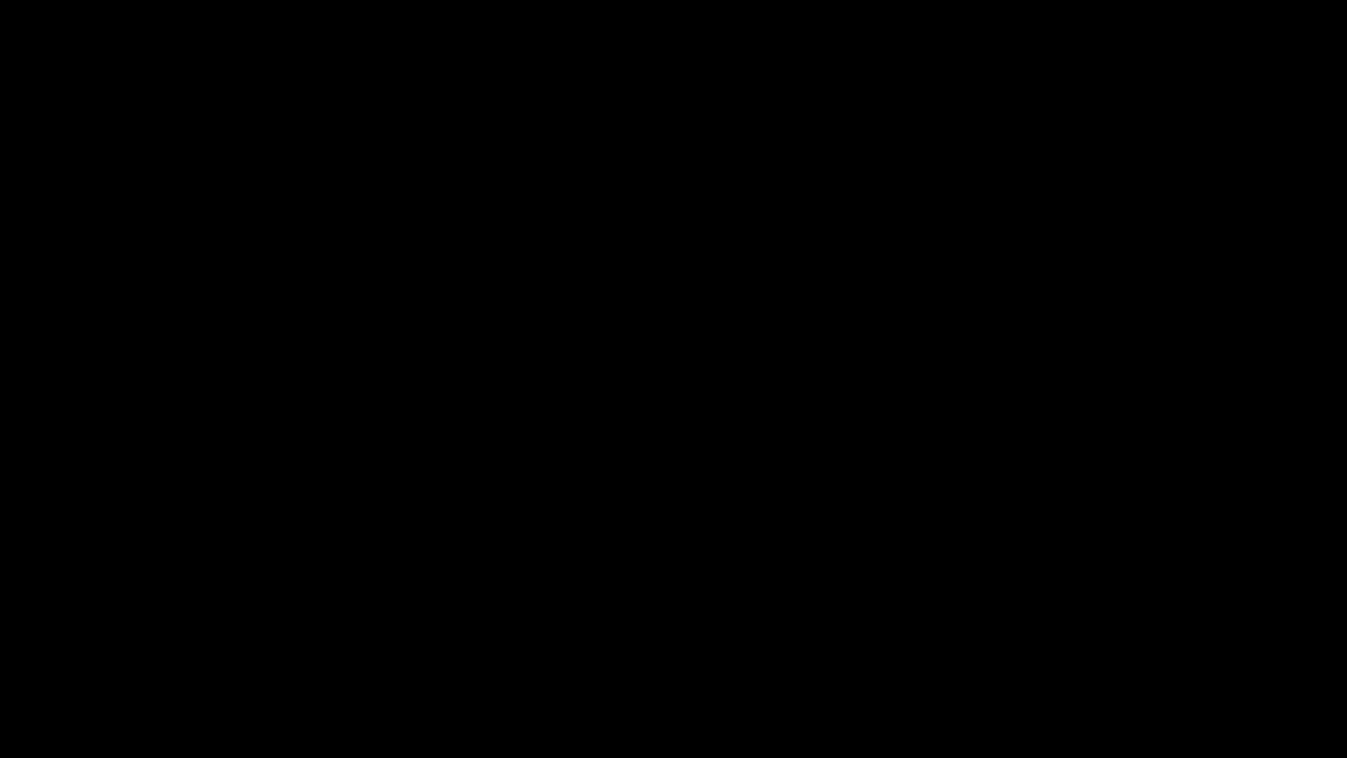